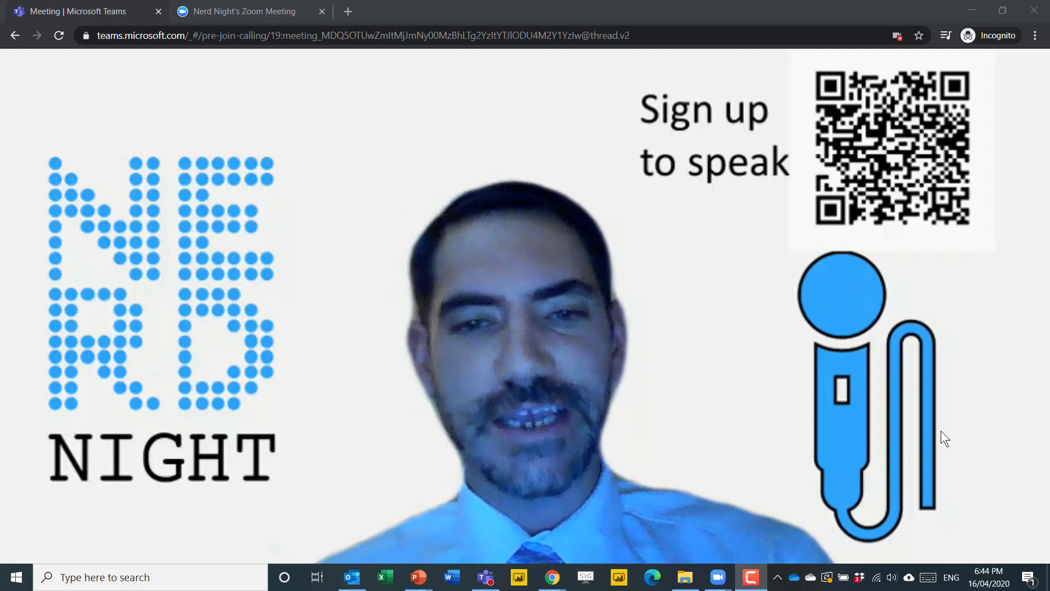
Step: Switch to the Zoom meeting and choose the custom Excel MVP virtual background after trying the bridge and Northern Lights images
{"action": "key", "text": "alt+Tab"}
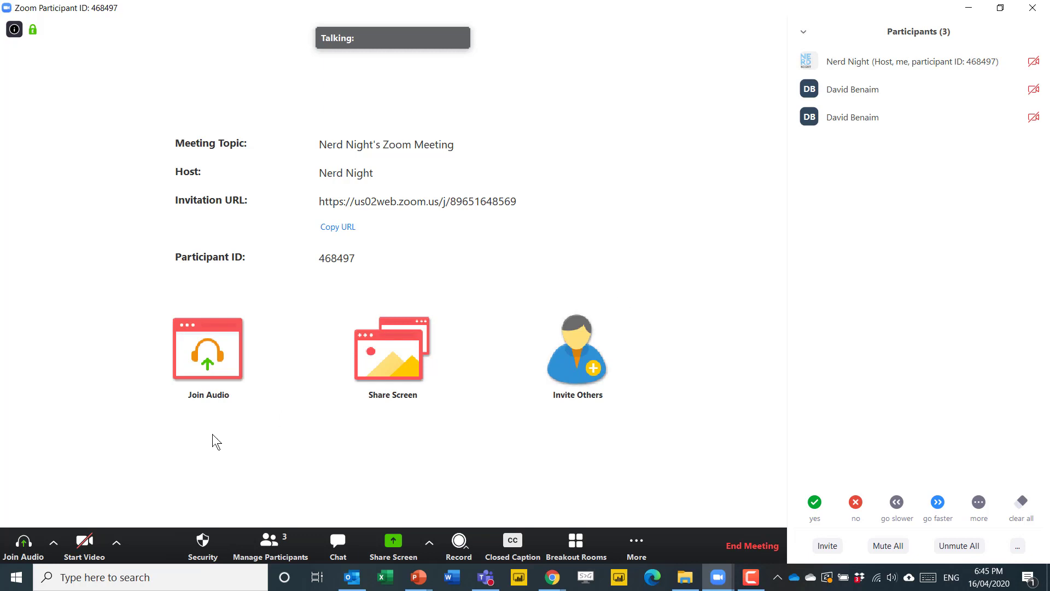
{"action": "left_click", "coordinate": [114, 548]}
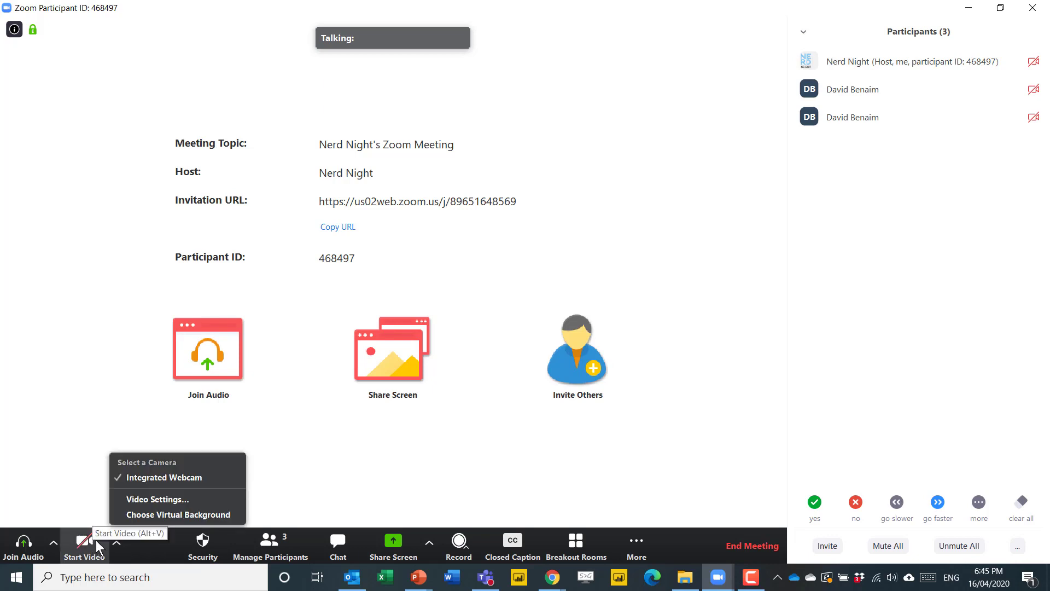
{"action": "left_click", "coordinate": [155, 514]}
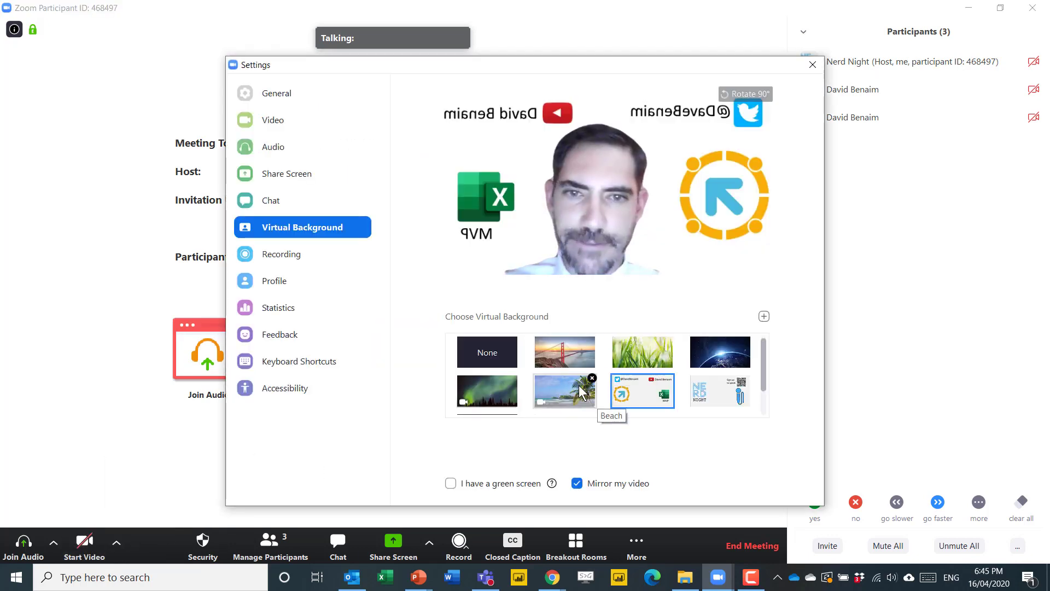
{"action": "left_click", "coordinate": [558, 359]}
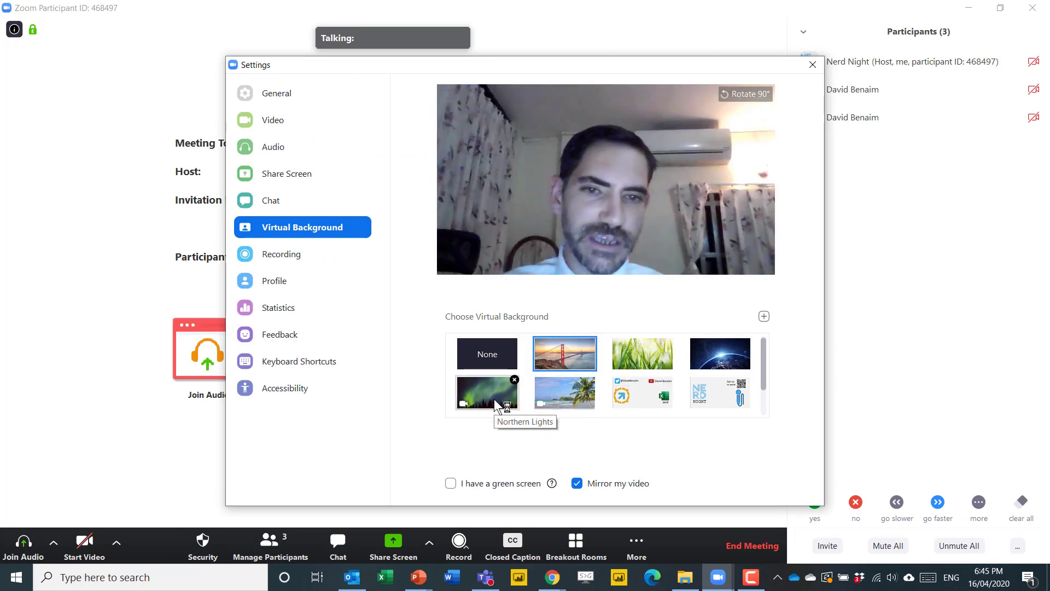
{"action": "left_click", "coordinate": [498, 401]}
{"action": "left_click", "coordinate": [629, 396]}
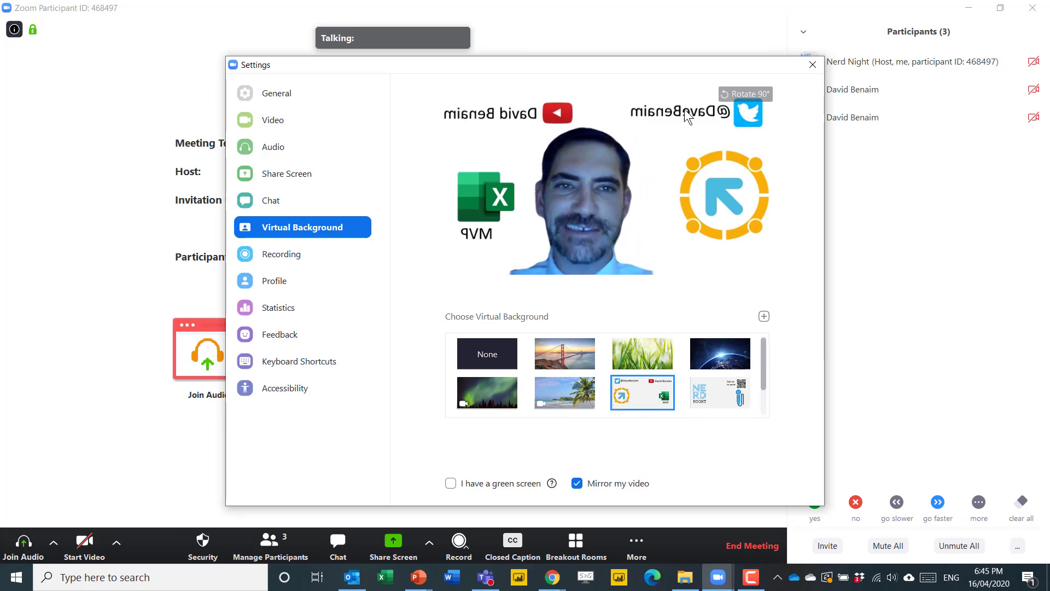
Step: Turn off mirroring of the video and turn it back on to compare the preview
{"action": "left_click", "coordinate": [578, 485]}
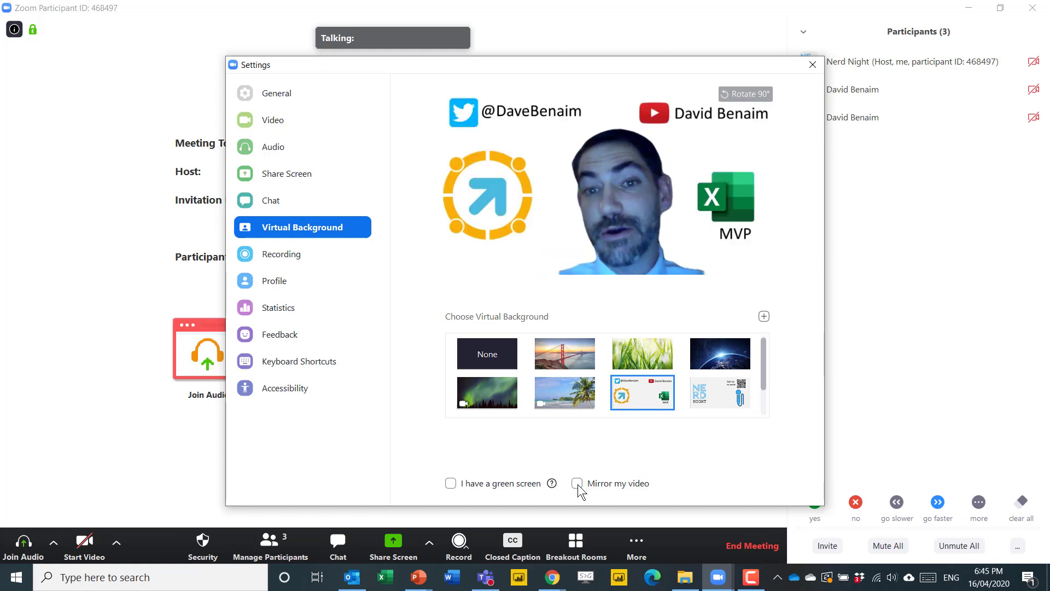
{"action": "left_click", "coordinate": [577, 484]}
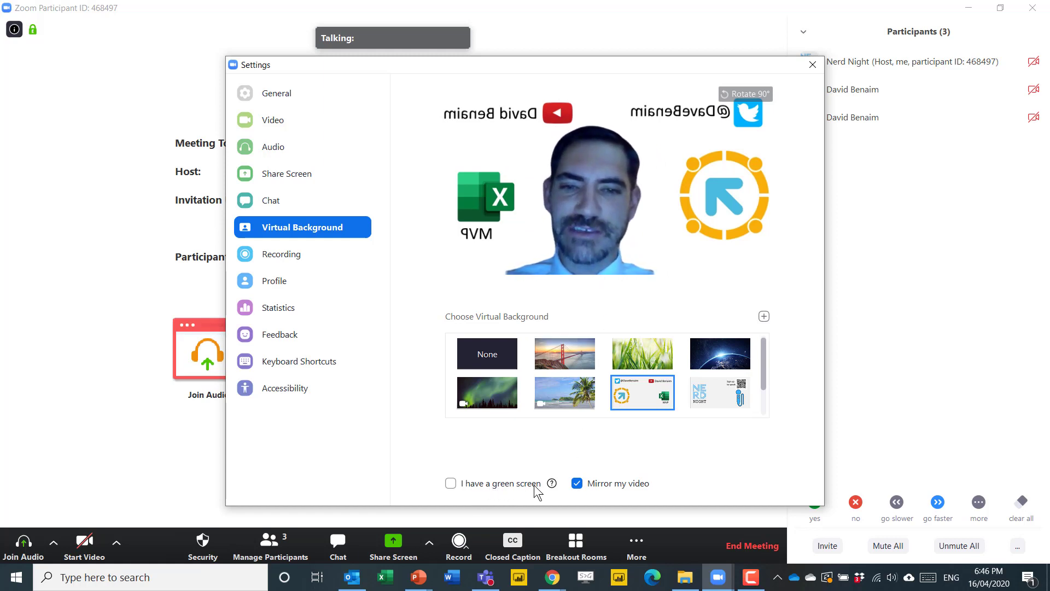
Step: Review the General and Video settings, including the Touch up my appearance option, and close the settings
{"action": "left_click", "coordinate": [285, 98]}
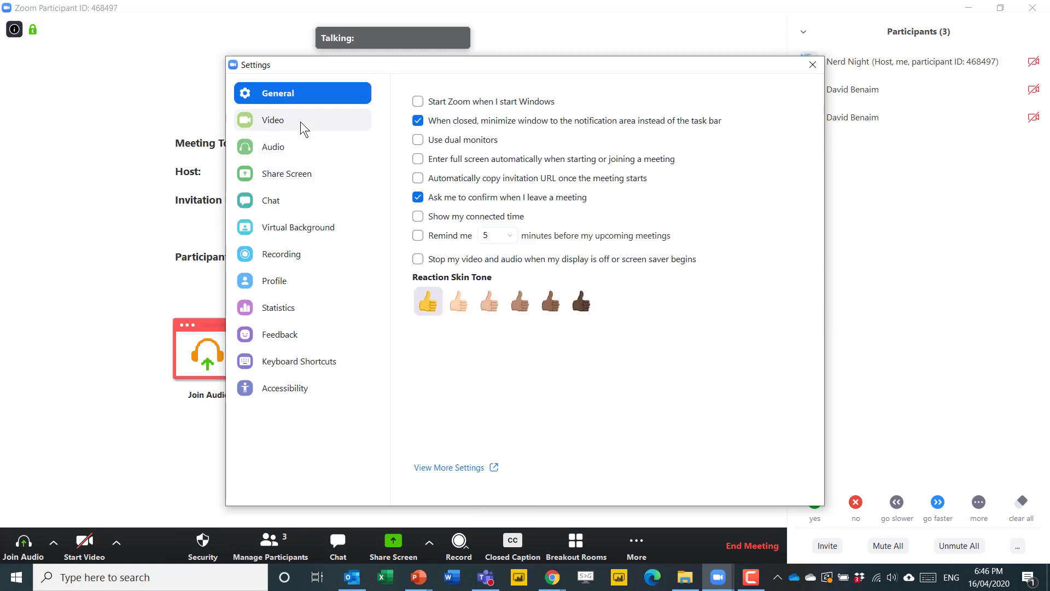
{"action": "left_click", "coordinate": [300, 121]}
{"action": "left_click", "coordinate": [511, 387]}
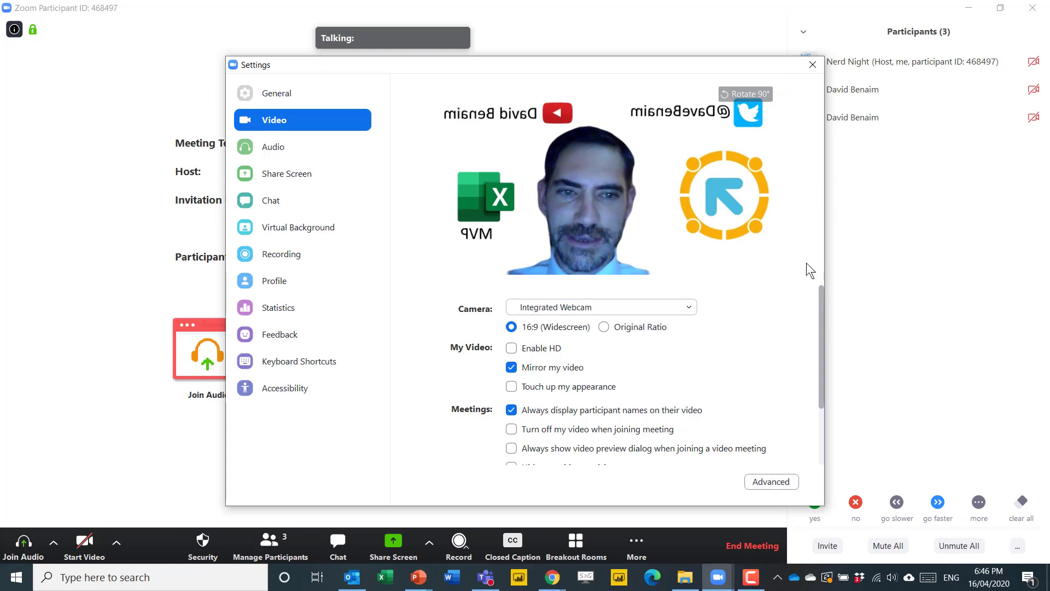
{"action": "left_click", "coordinate": [812, 66]}
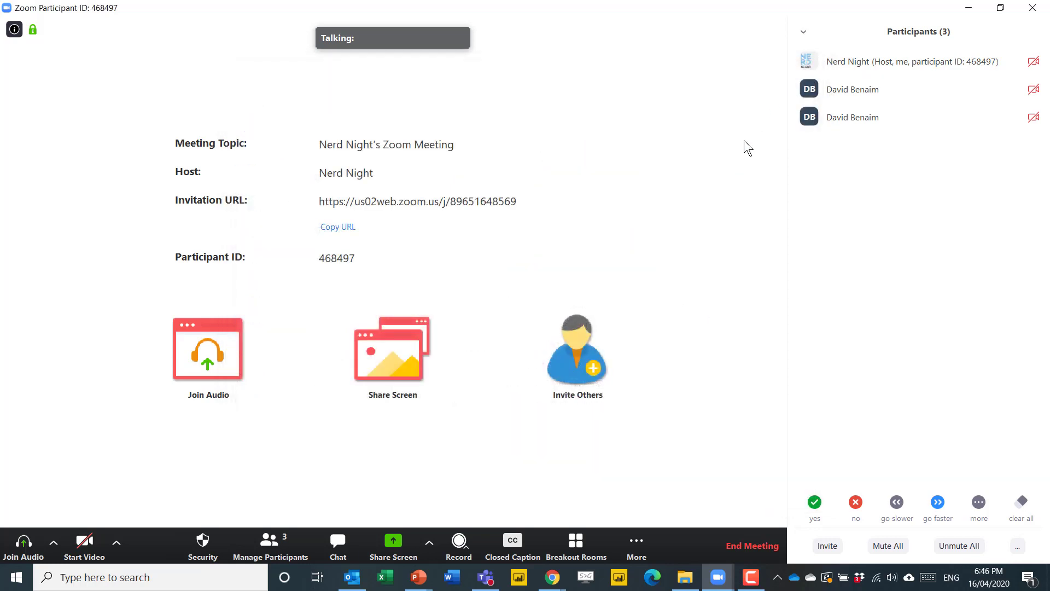
Step: Start the video in the Zoom meeting and view it from the participant's side in Chrome
{"action": "left_click", "coordinate": [92, 549]}
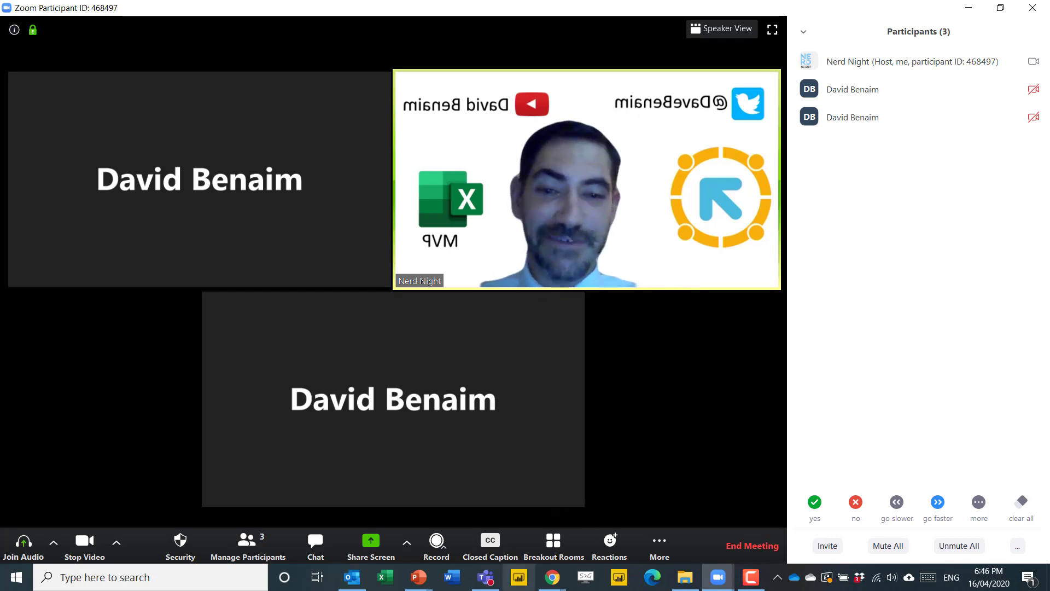
{"action": "mouse_move", "coordinate": [562, 581]}
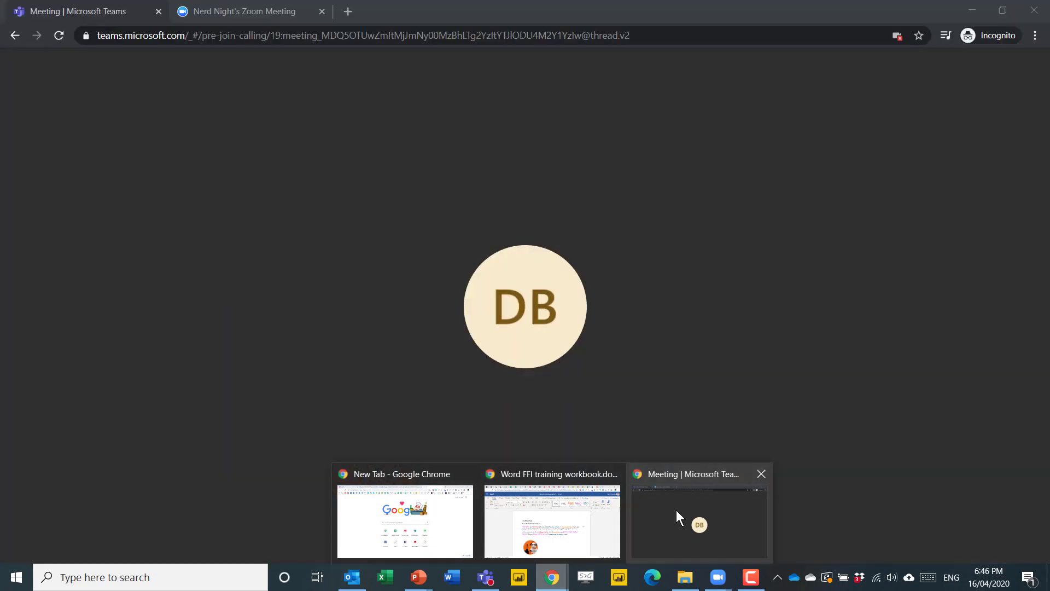
{"action": "left_click", "coordinate": [676, 510]}
{"action": "left_click", "coordinate": [223, 11]}
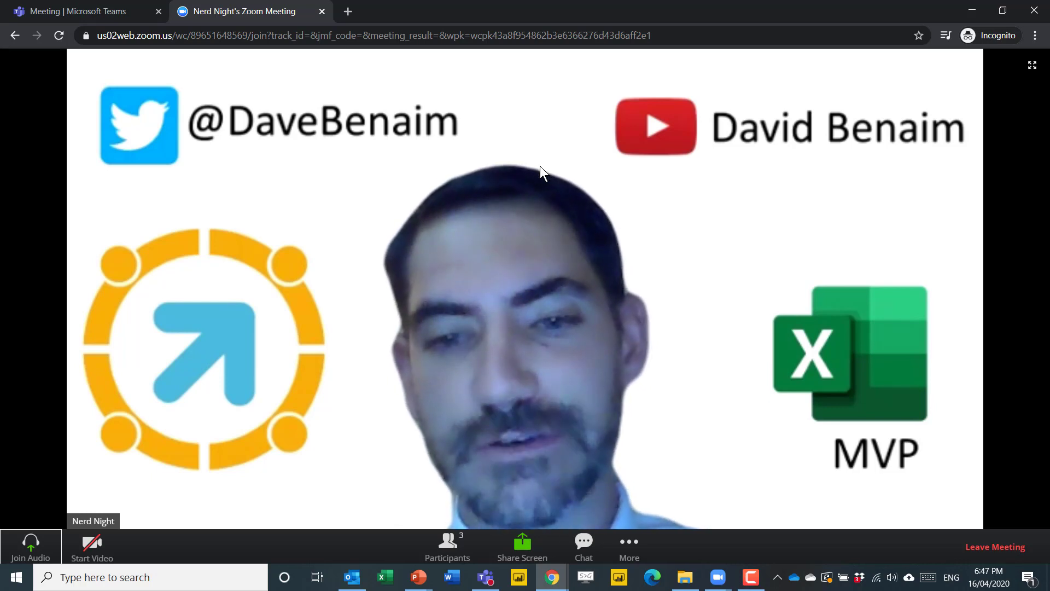
Step: Switch to the Teams meeting, choose the blur background effect and apply it with the video turned on
{"action": "key", "text": "alt+Tab"}
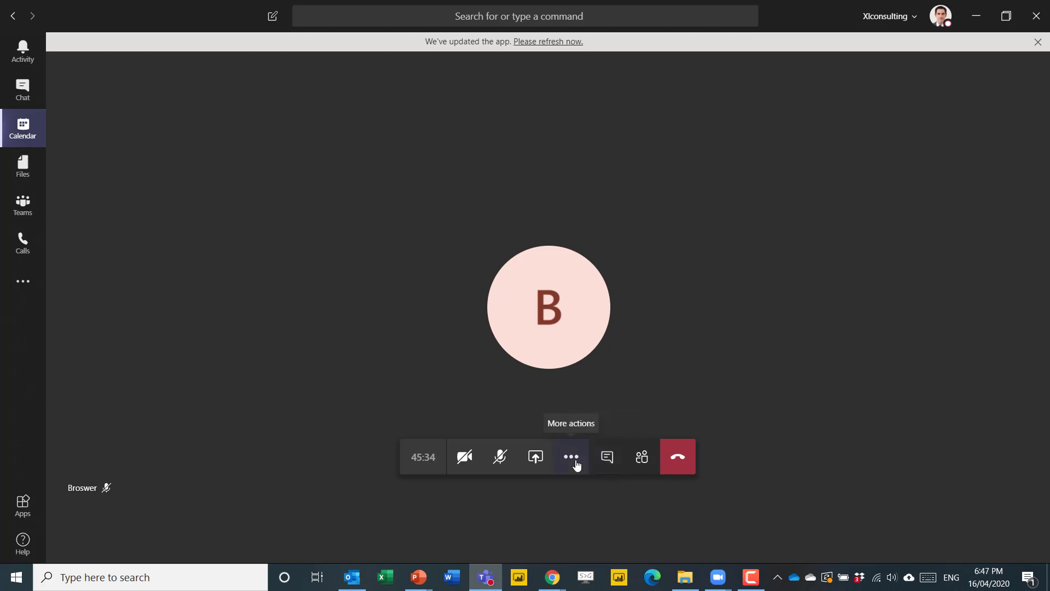
{"action": "left_click", "coordinate": [574, 463]}
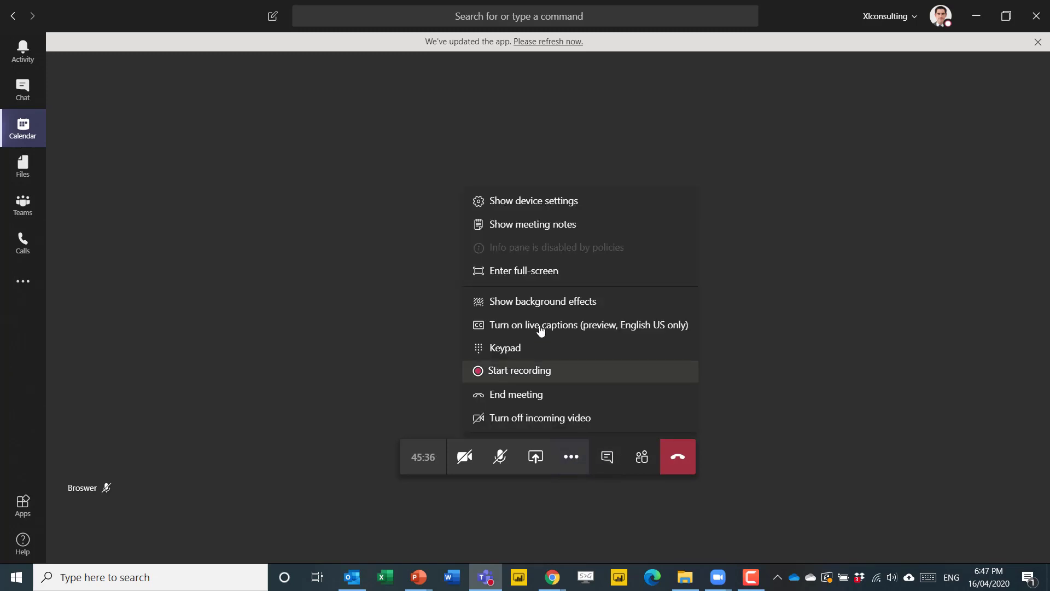
{"action": "left_click", "coordinate": [546, 304]}
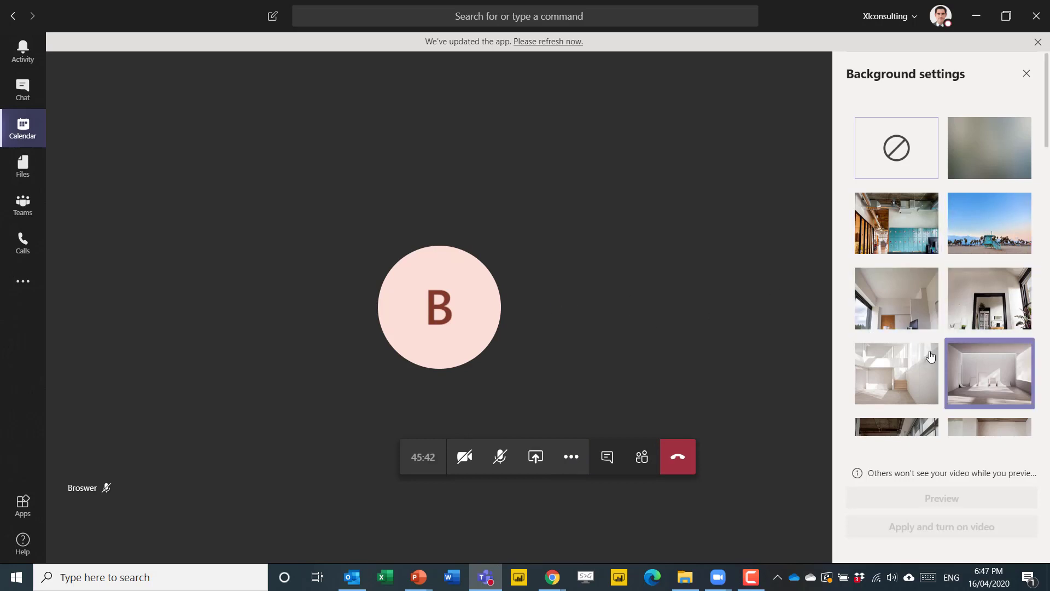
{"action": "left_click", "coordinate": [989, 162]}
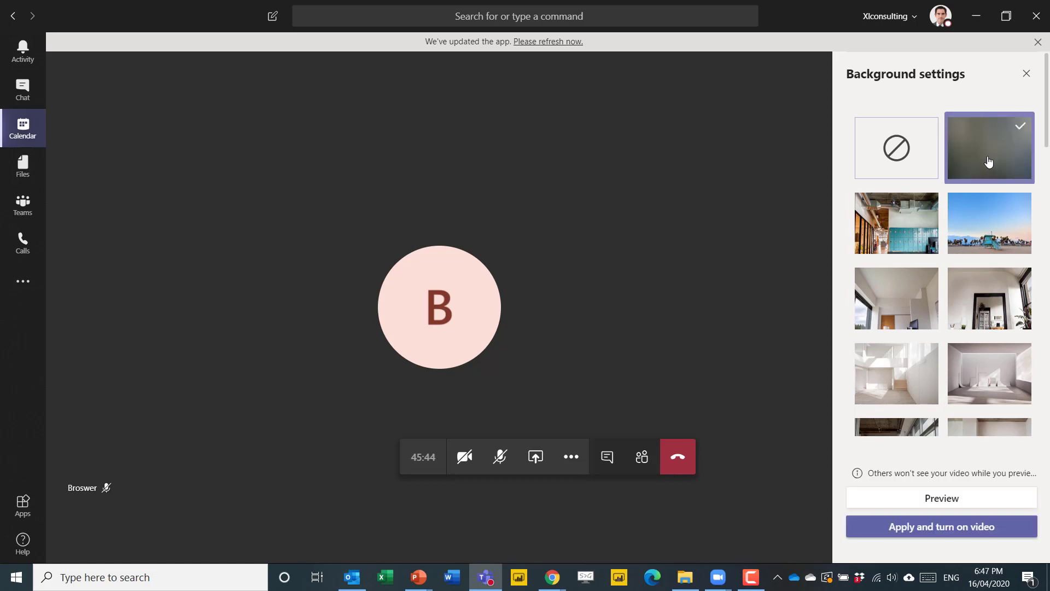
{"action": "left_click", "coordinate": [938, 527]}
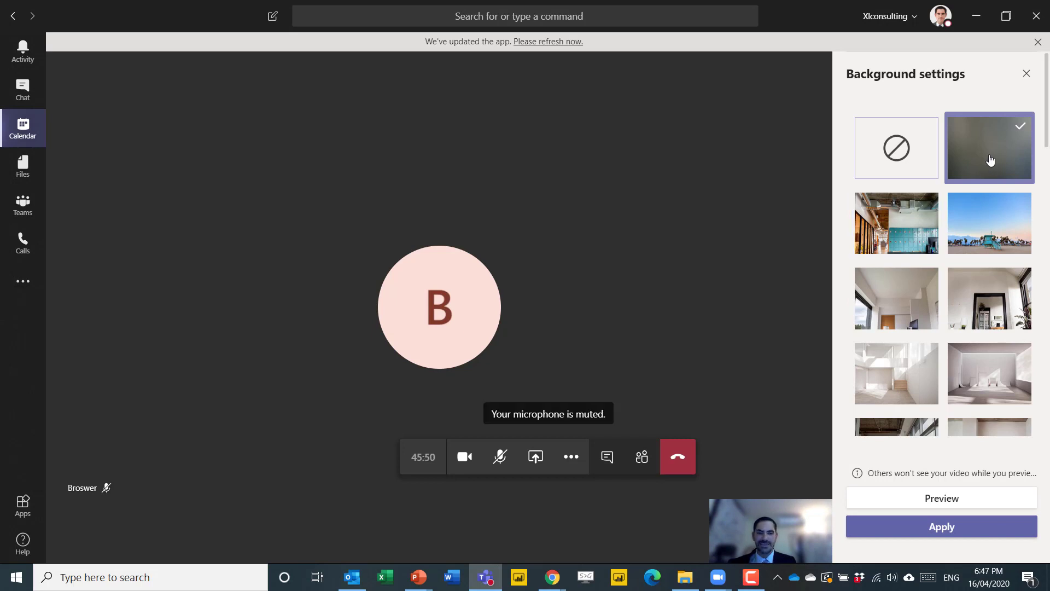
Step: Switch to the Teams meeting in Chrome to view the blurred background as a participant sees it
{"action": "key", "text": "alt+Tab"}
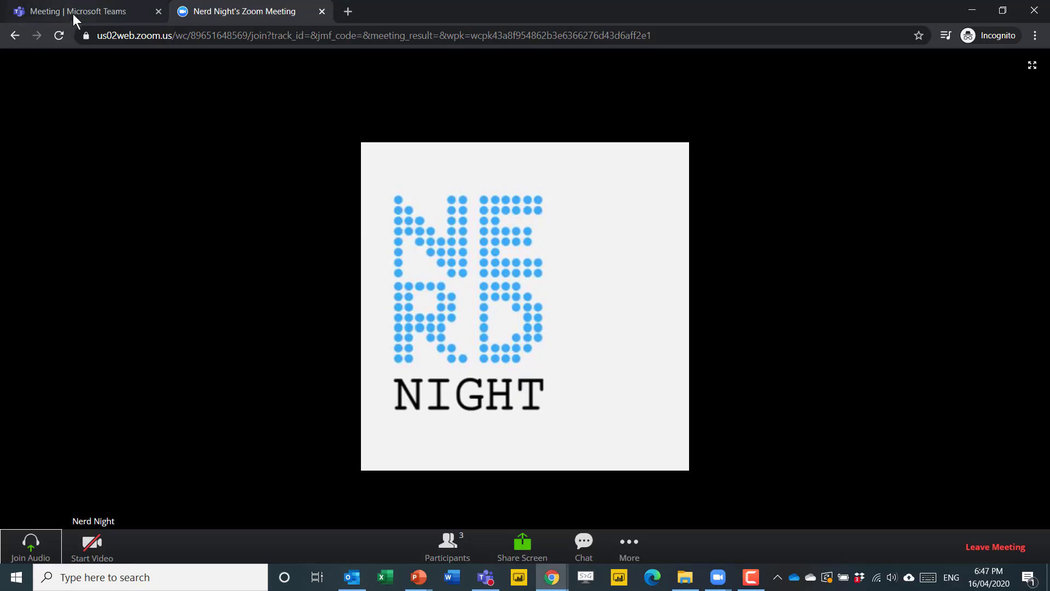
{"action": "left_click", "coordinate": [74, 14]}
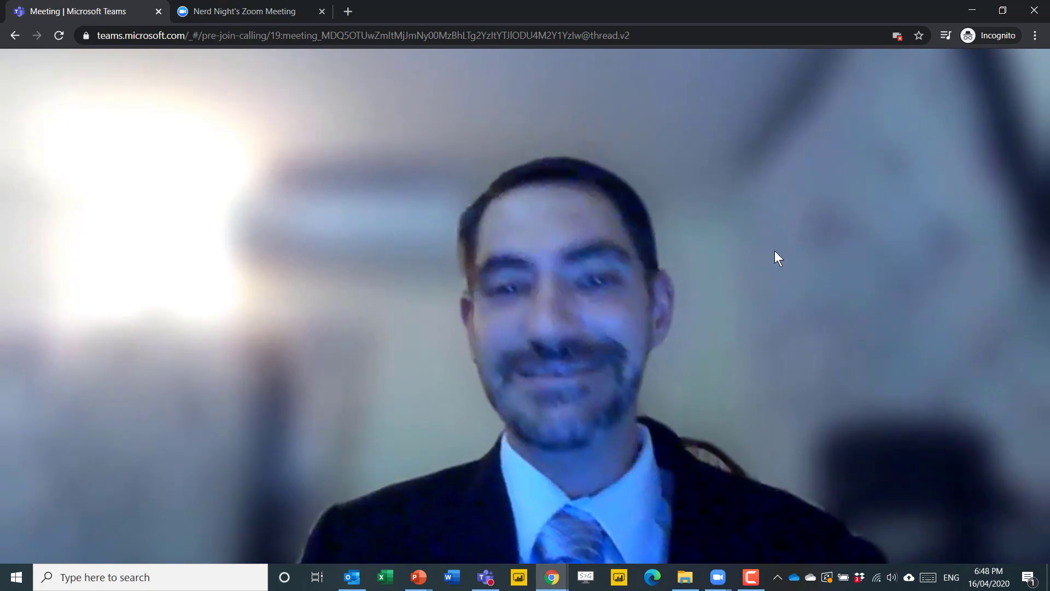
{"action": "mouse_move", "coordinate": [775, 251]}
Step: Return to the Teams app and apply the built-in office background with the turquoise lockers
{"action": "key", "text": "alt+Tab"}
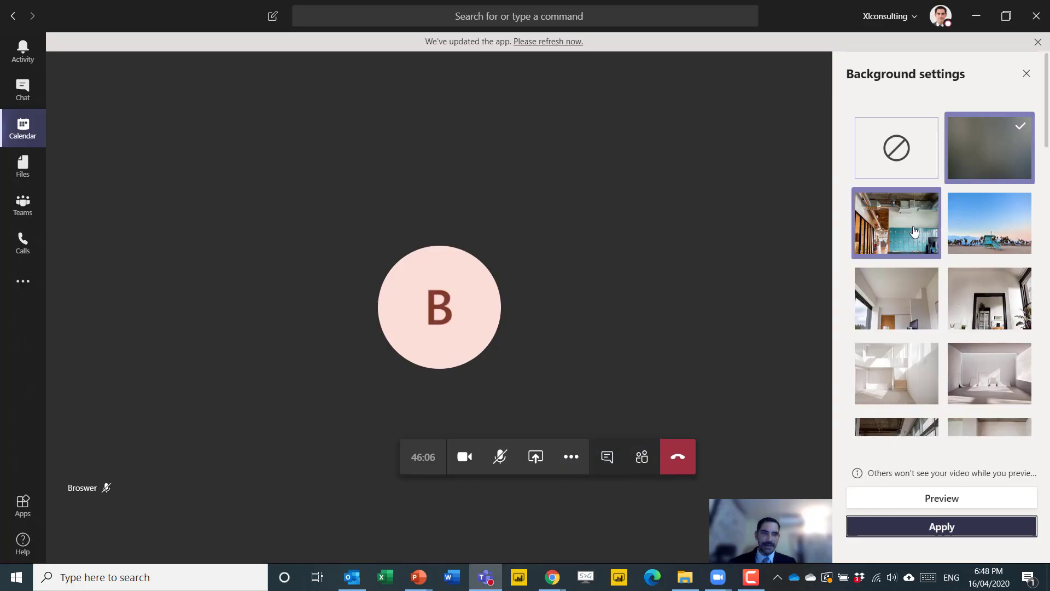
{"action": "left_click", "coordinate": [926, 233]}
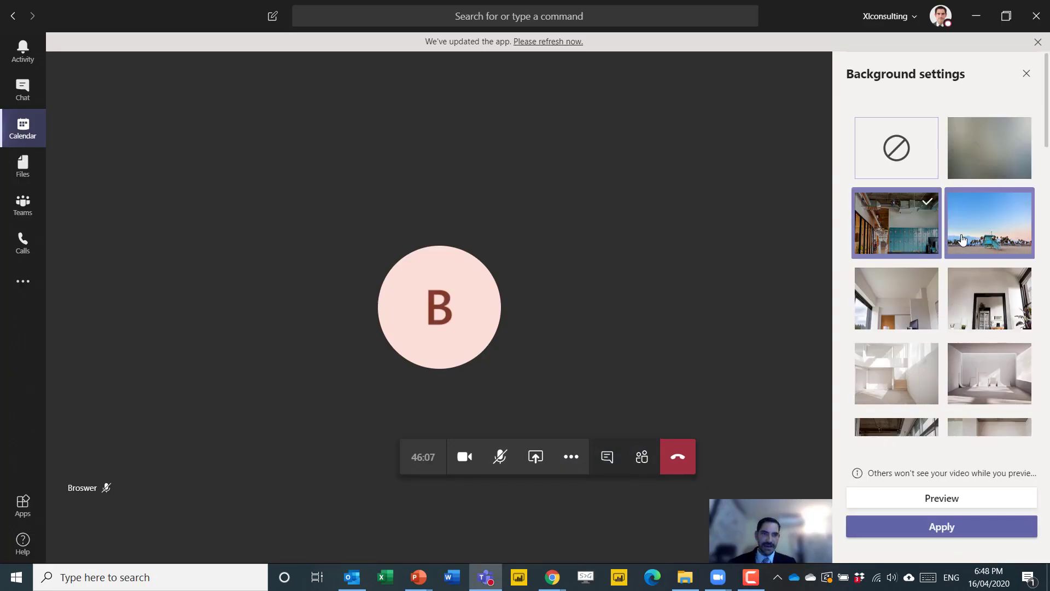
{"action": "left_click", "coordinate": [916, 525]}
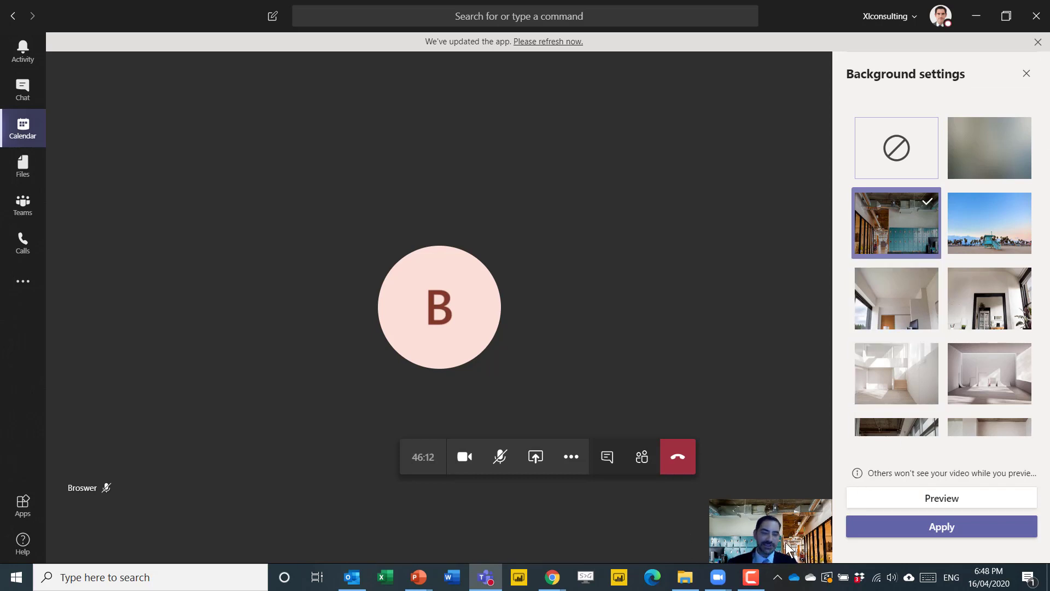
Step: Apply the custom Nerd Night background with the large QR code to the Teams video
{"action": "scroll", "coordinate": [978, 356], "scroll_direction": "down", "scroll_amount": 10}
{"action": "scroll", "coordinate": [994, 392], "scroll_direction": "down", "scroll_amount": 5}
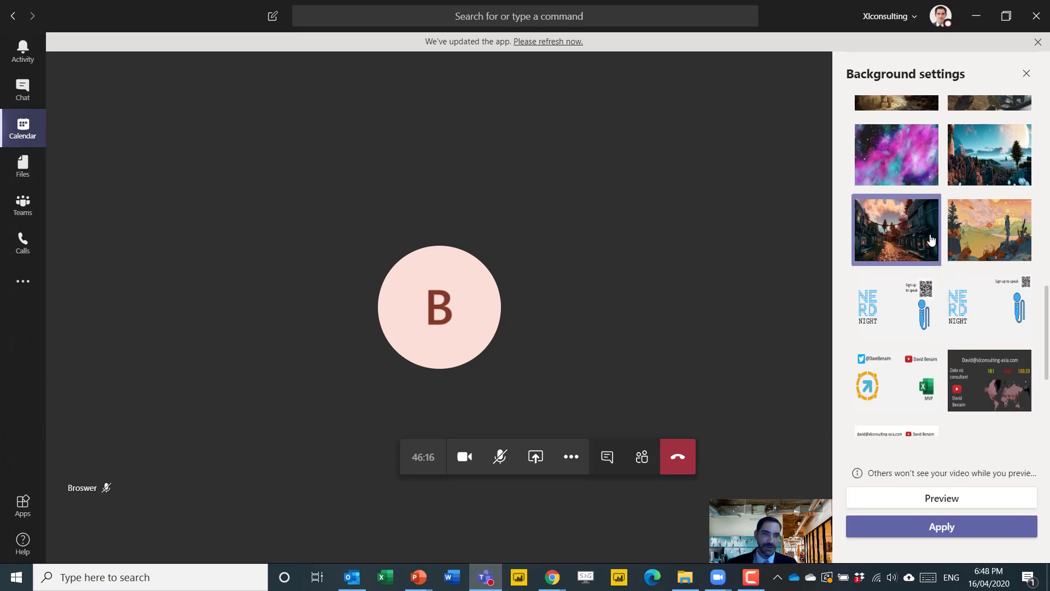
{"action": "left_click", "coordinate": [902, 311]}
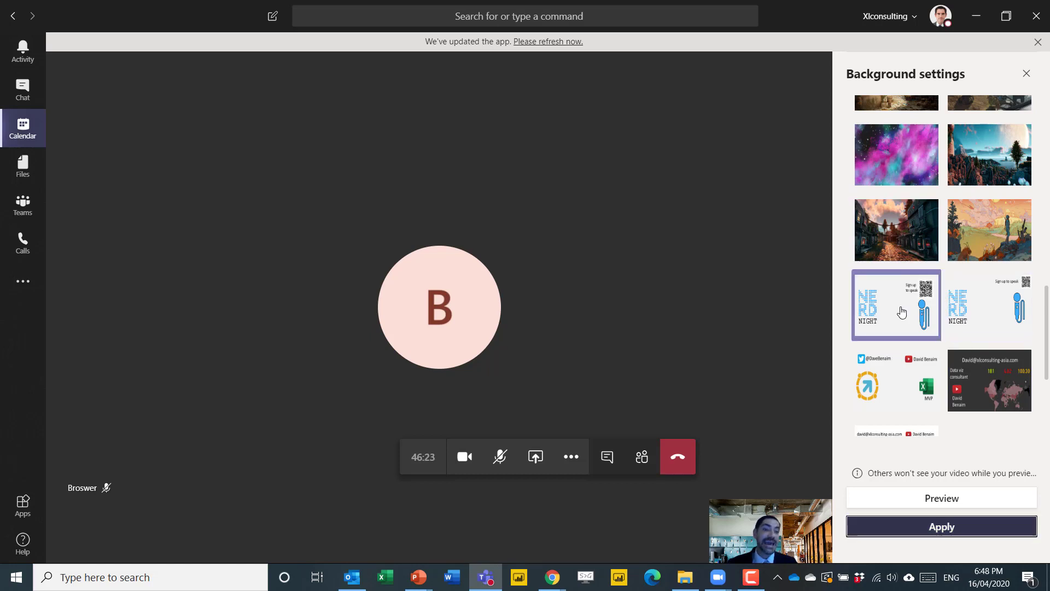
{"action": "left_click", "coordinate": [915, 530]}
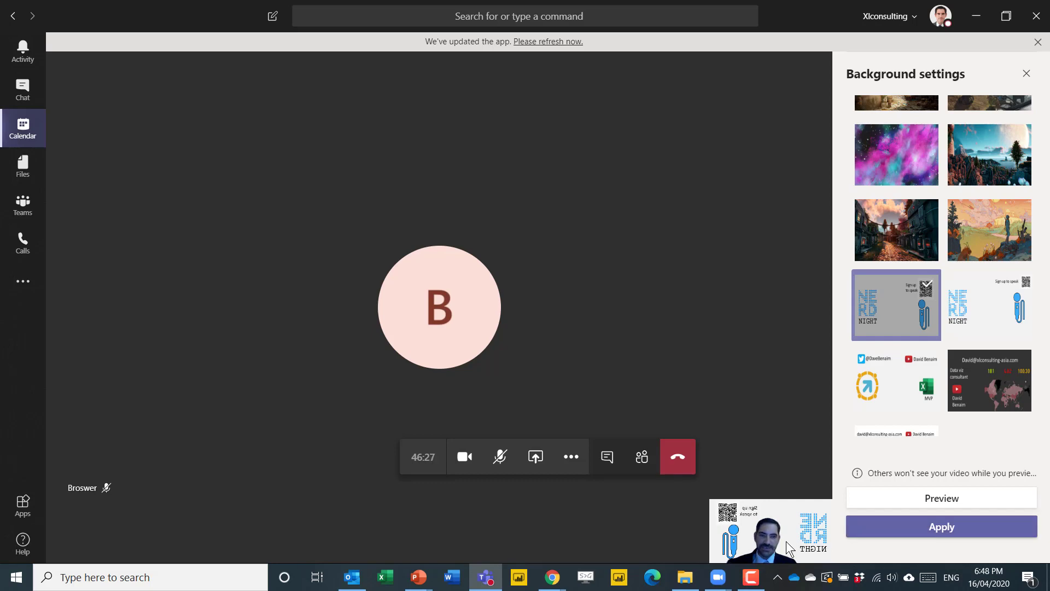
Step: View the Nerd Night background from the participant's side of the Teams meeting in Chrome
{"action": "key", "text": "alt+Tab"}
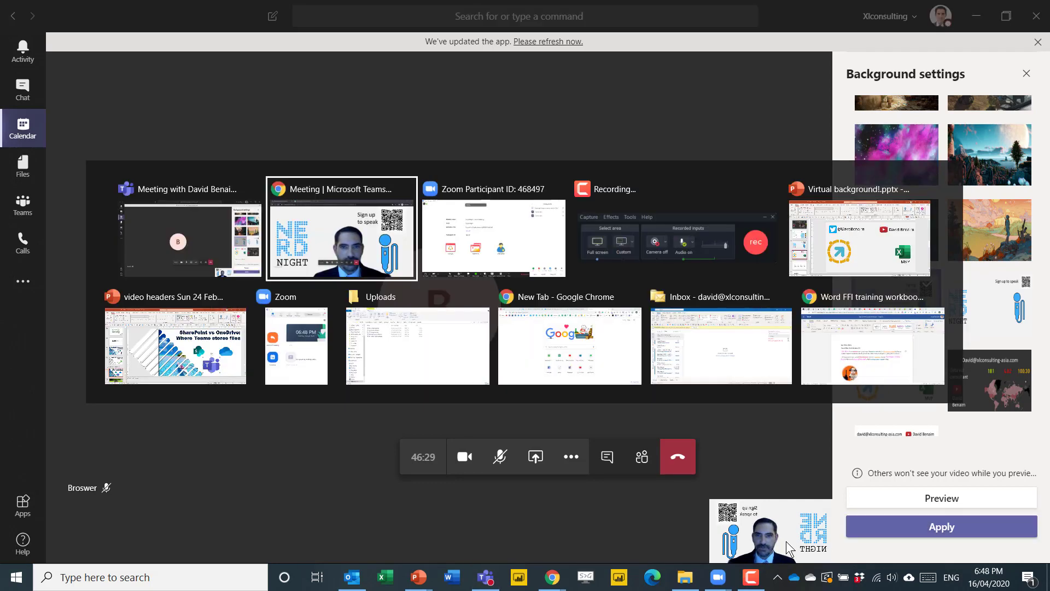
{"action": "key", "text": "Escape"}
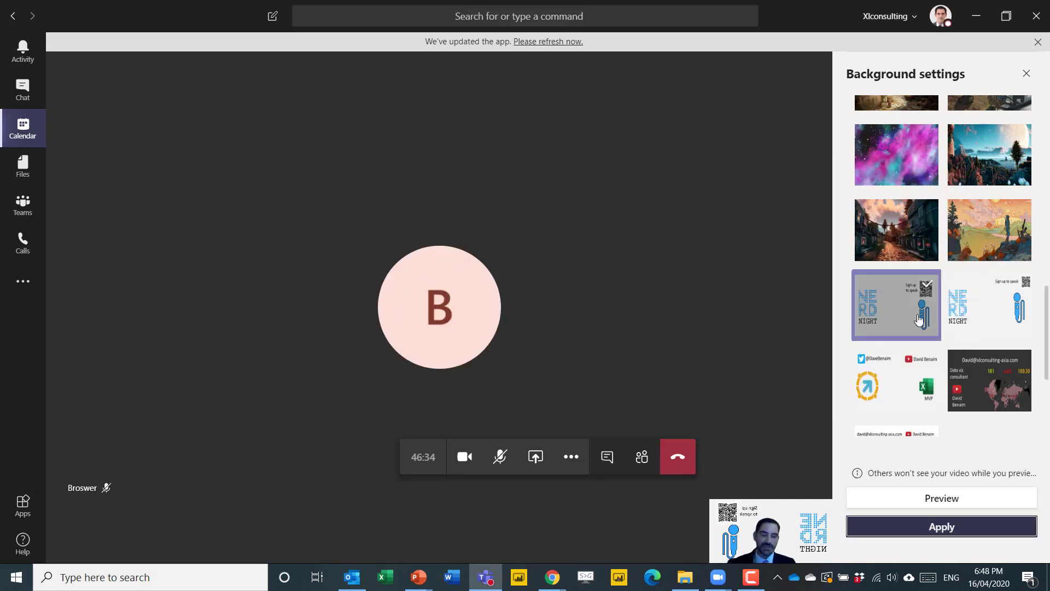
{"action": "left_click", "coordinate": [556, 571]}
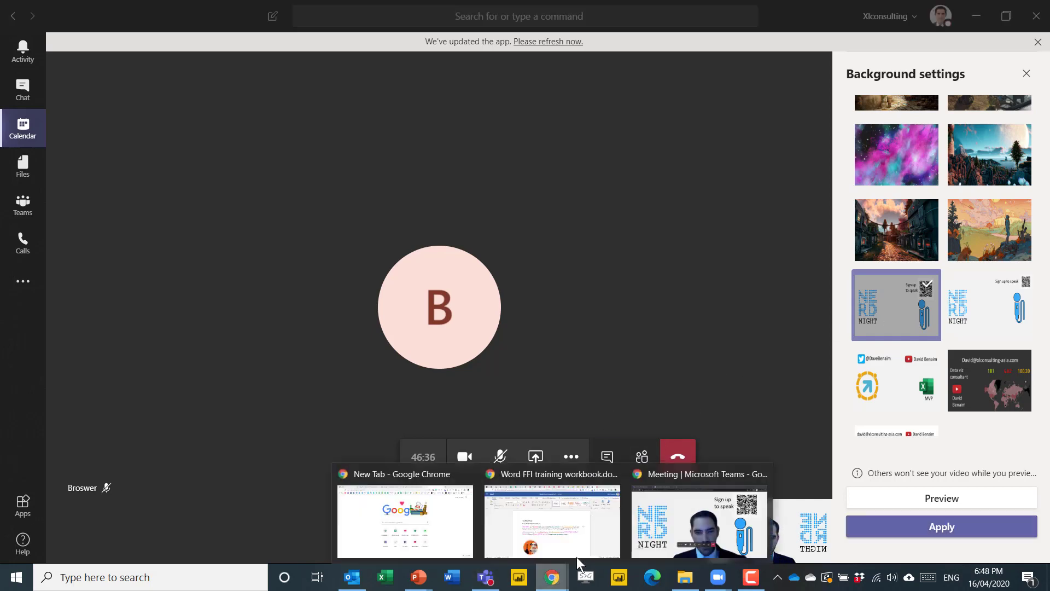
{"action": "left_click", "coordinate": [637, 523]}
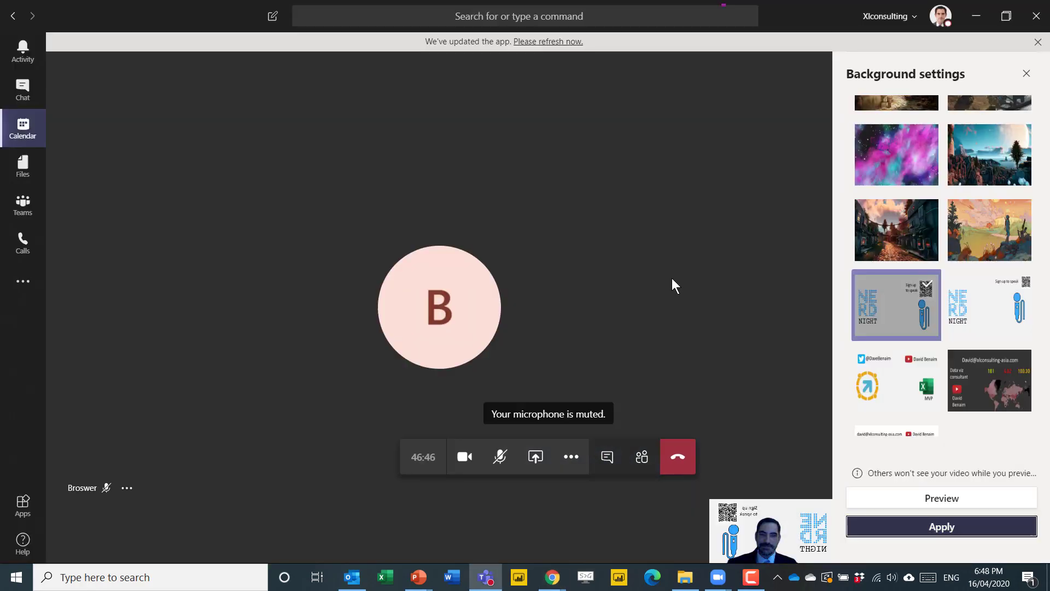
Step: Apply the custom background with the Twitter, YouTube and Excel MVP logos in the Teams app and close the background settings
{"action": "left_click", "coordinate": [899, 361]}
{"action": "scroll", "coordinate": [900, 361], "scroll_direction": "down", "scroll_amount": 1}
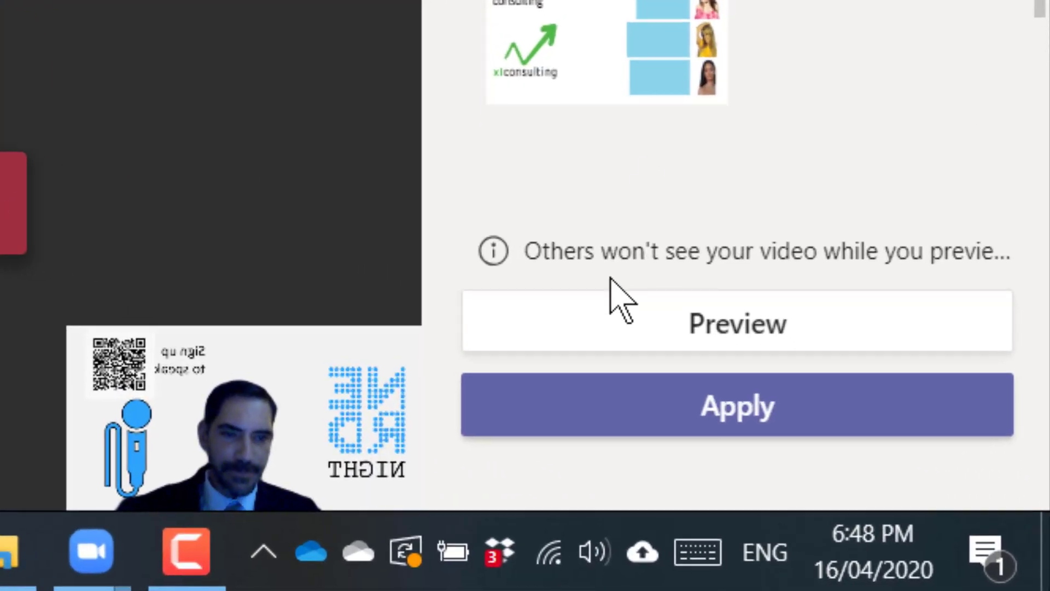
{"action": "left_click", "coordinate": [586, 411]}
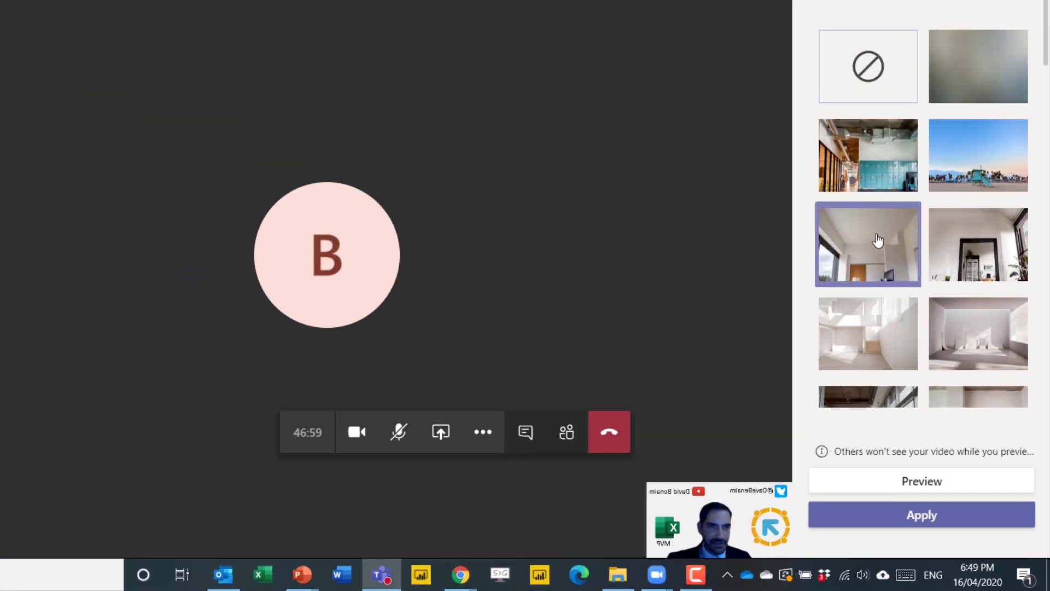
{"action": "left_click", "coordinate": [963, 170]}
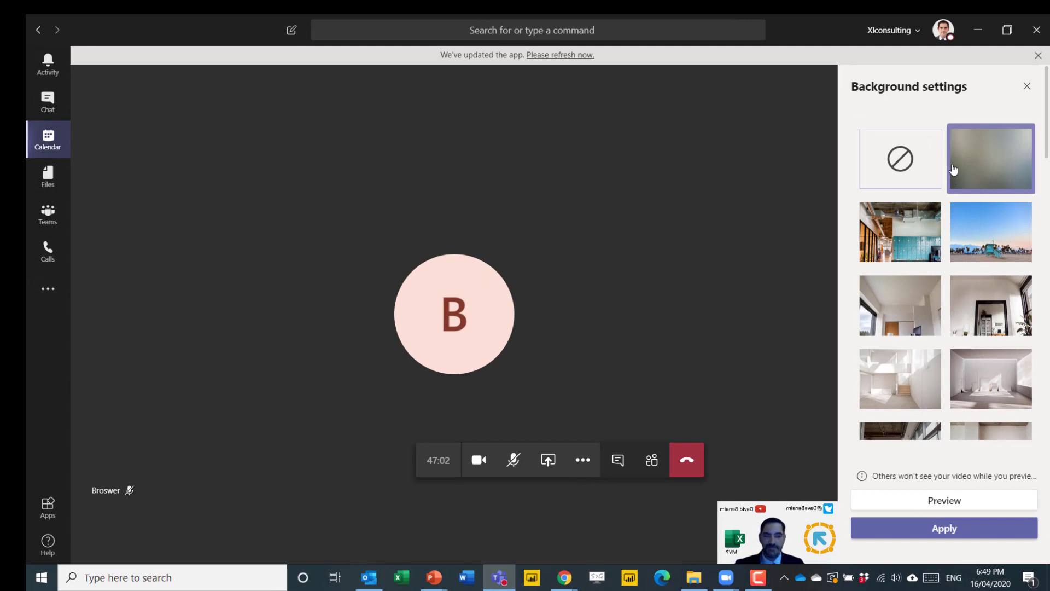
{"action": "left_click", "coordinate": [1027, 87]}
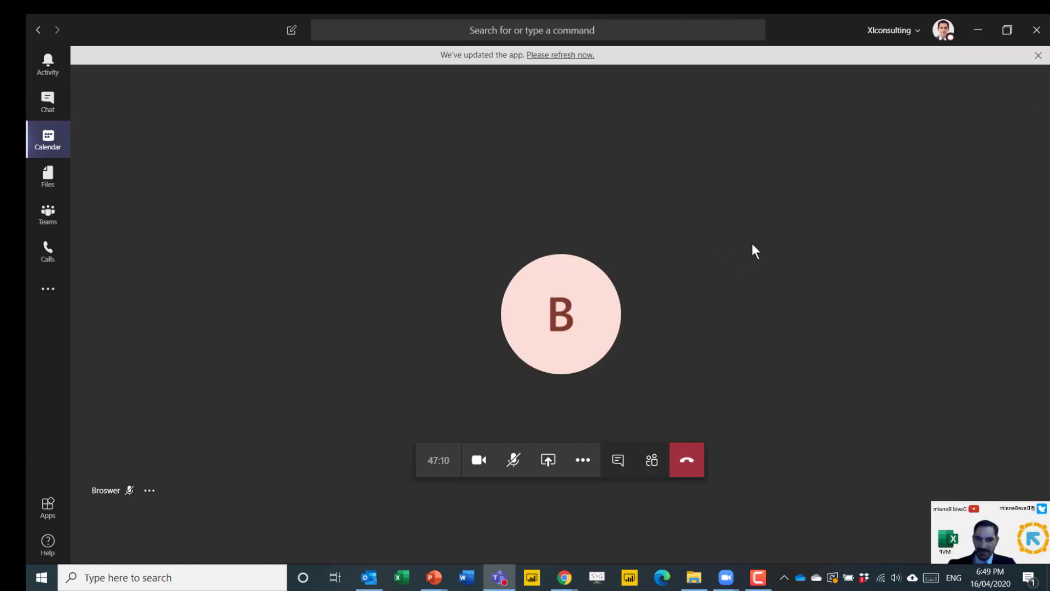
Step: Open File Explorer, search This PC for "backgrounds" and open the location of the Teams Backgrounds folder
{"action": "key", "text": "super+e"}
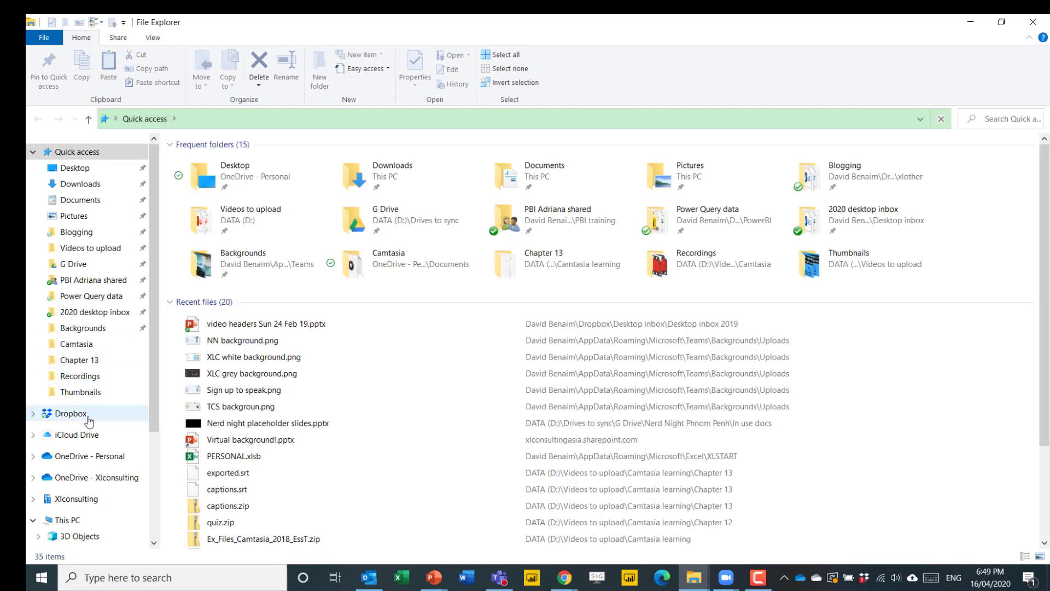
{"action": "left_click", "coordinate": [82, 522]}
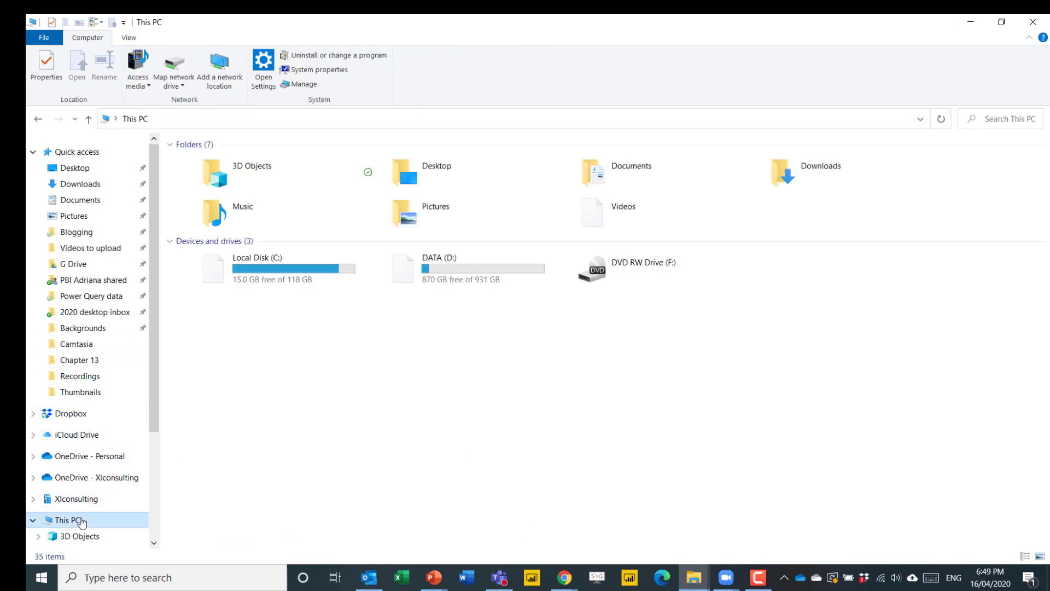
{"action": "left_click", "coordinate": [989, 121]}
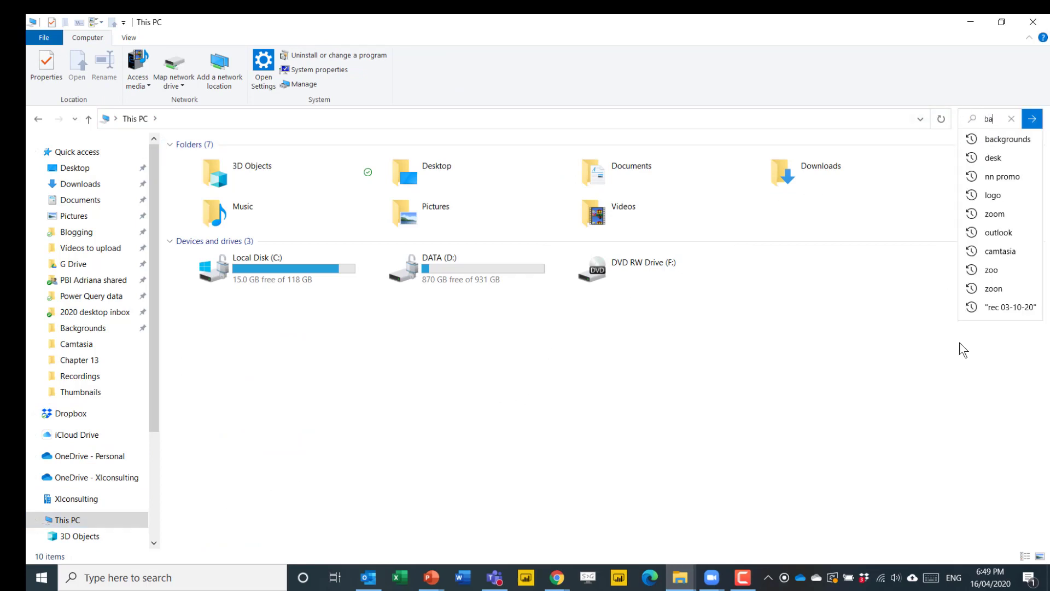
{"action": "key", "text": "Return"}
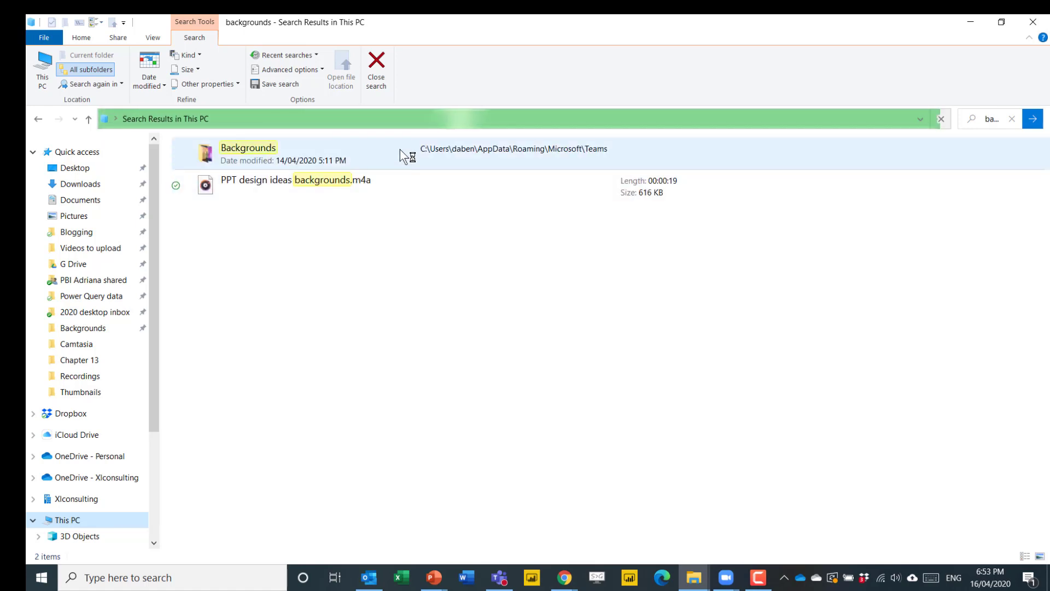
{"action": "left_click", "coordinate": [416, 155]}
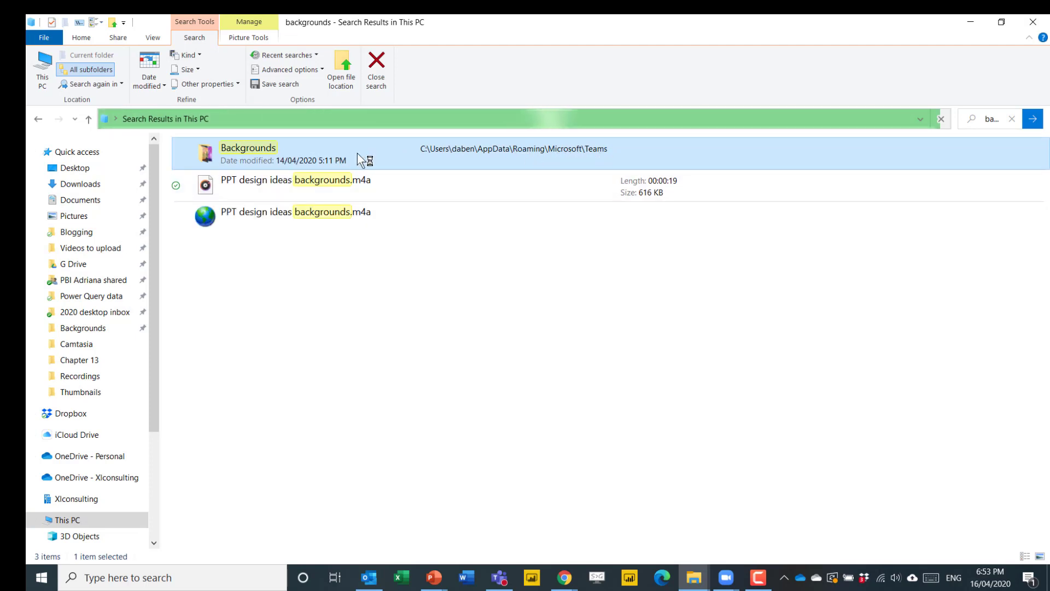
{"action": "left_click", "coordinate": [347, 60]}
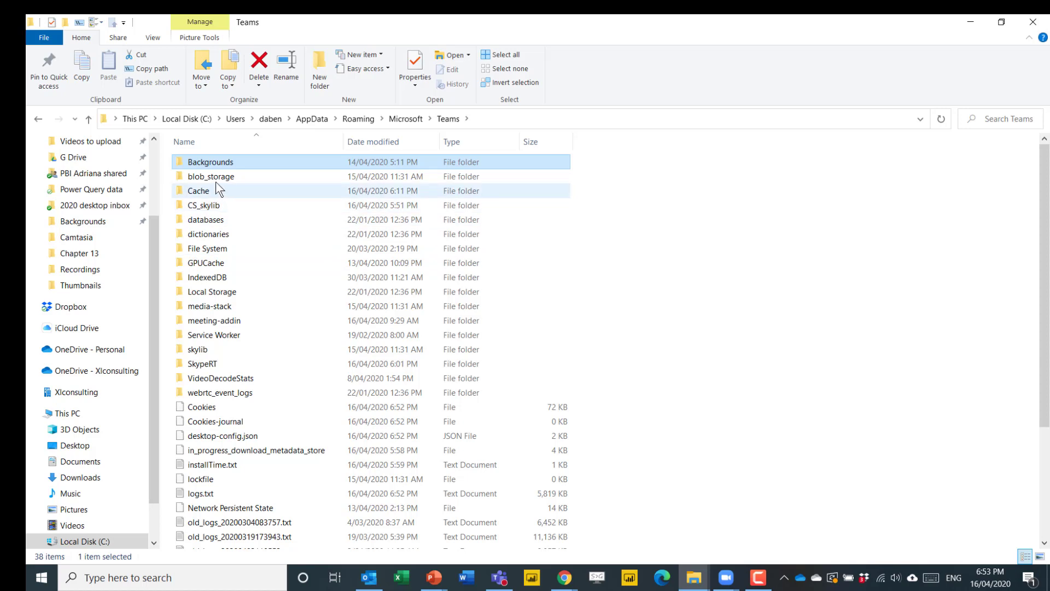
Step: Pin the Backgrounds folder to Quick access and open its Uploads subfolder from there
{"action": "right_click", "coordinate": [198, 160]}
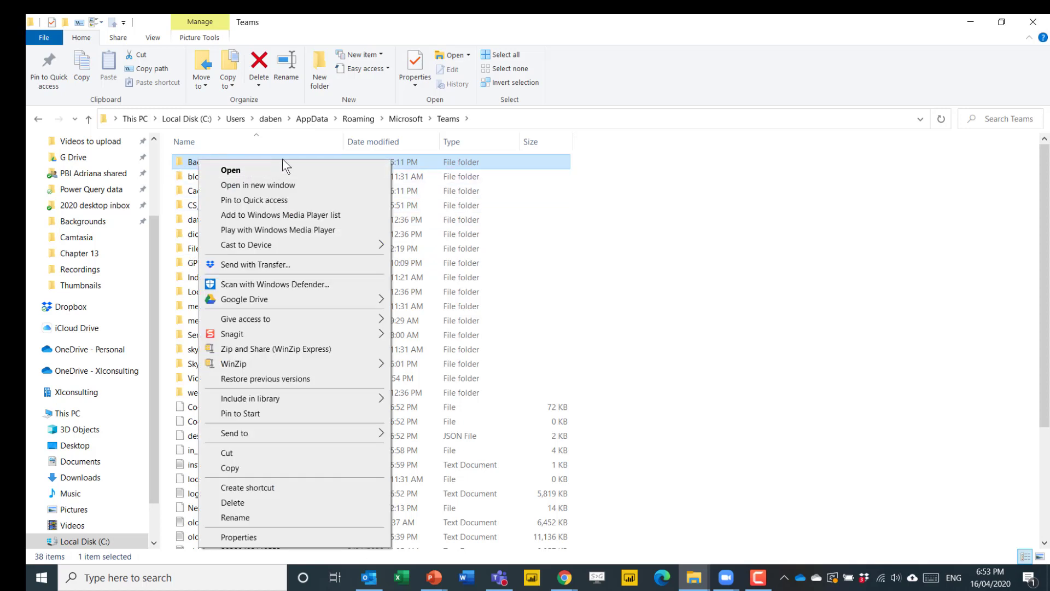
{"action": "left_click", "coordinate": [304, 200]}
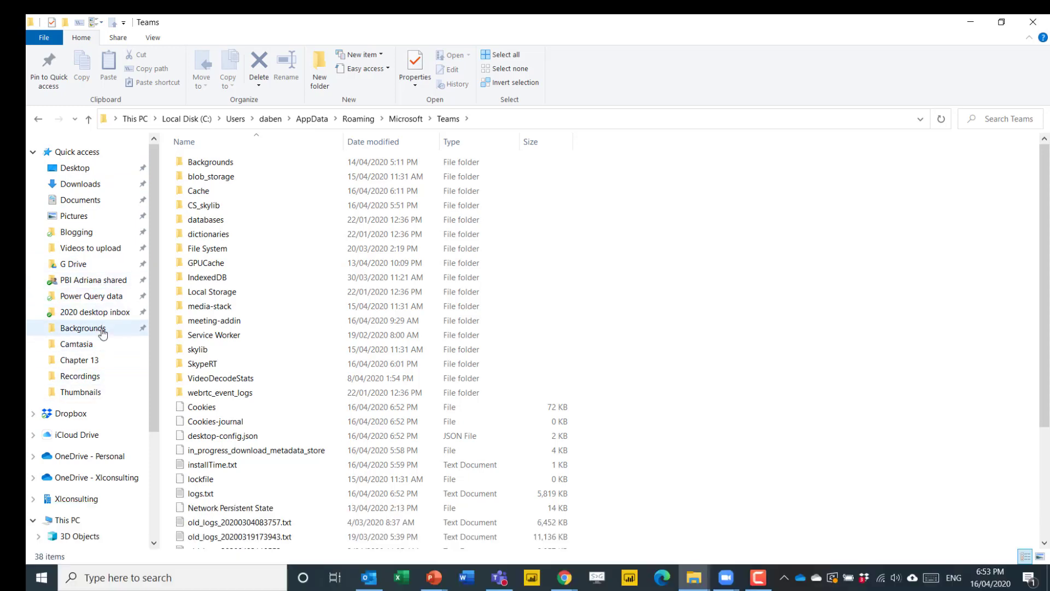
{"action": "left_click", "coordinate": [83, 328]}
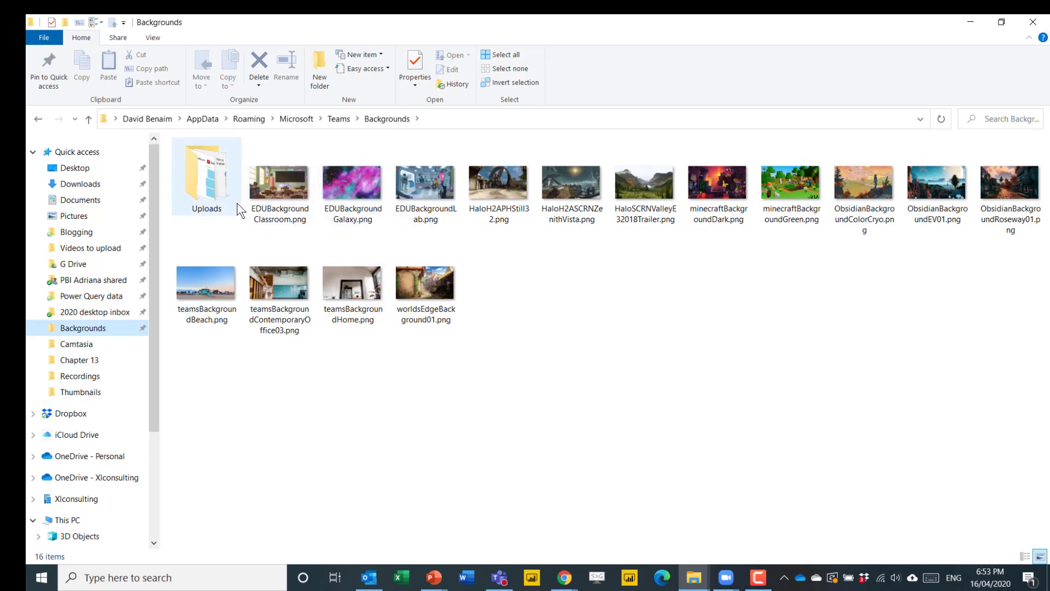
{"action": "double_click", "coordinate": [205, 204]}
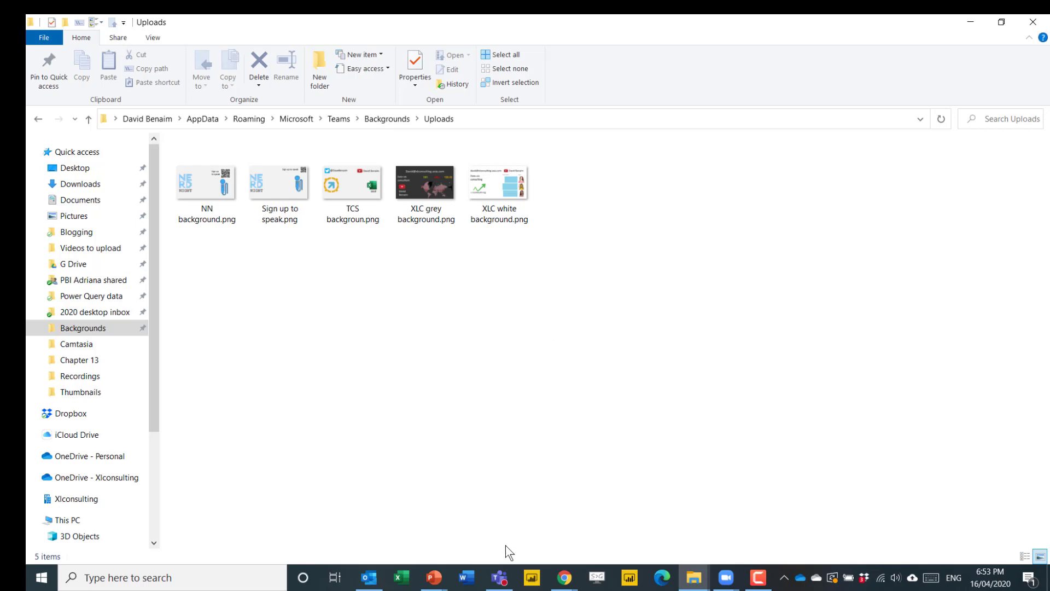
Step: Close the Teams window, save the yellow slide picture from PowerPoint as "yellow tcs" PNG in Uploads, and check the file in File Explorer
{"action": "left_click", "coordinate": [499, 578]}
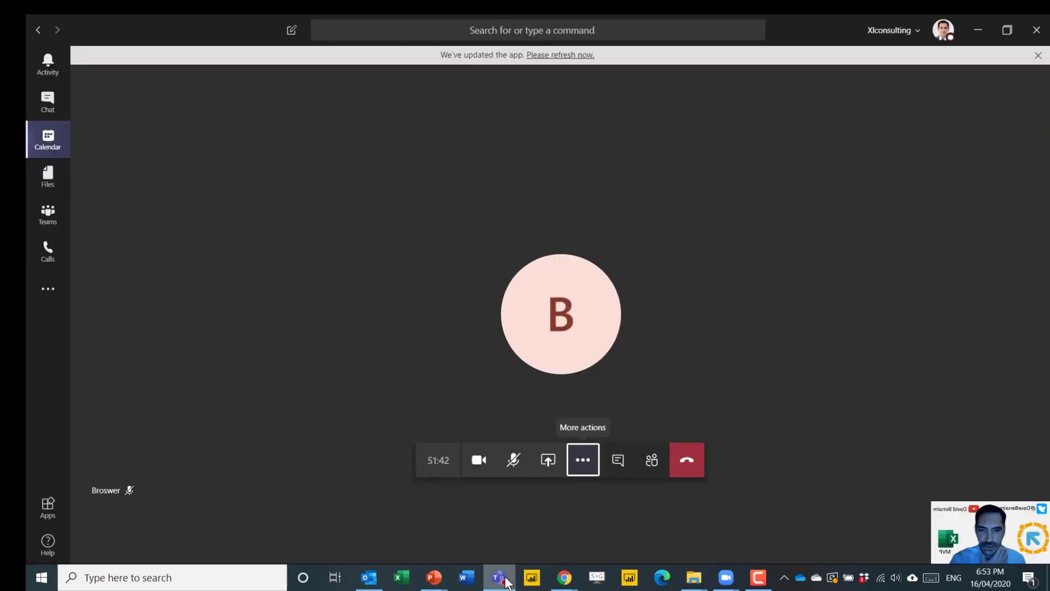
{"action": "left_click", "coordinate": [1043, 28]}
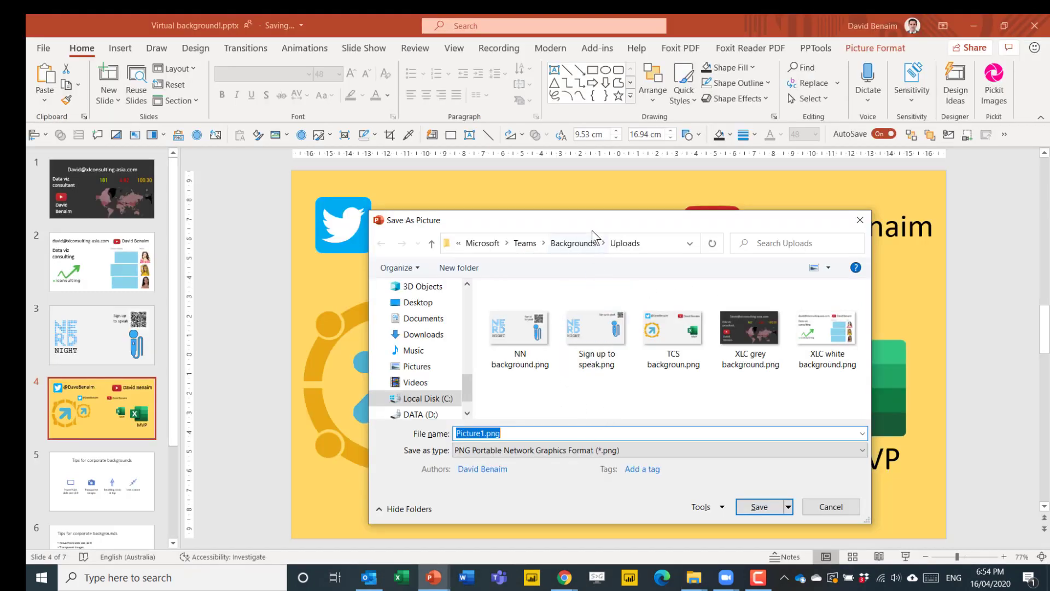
{"action": "left_click_drag", "start_coordinate": [592, 224], "coordinate": [534, 206]}
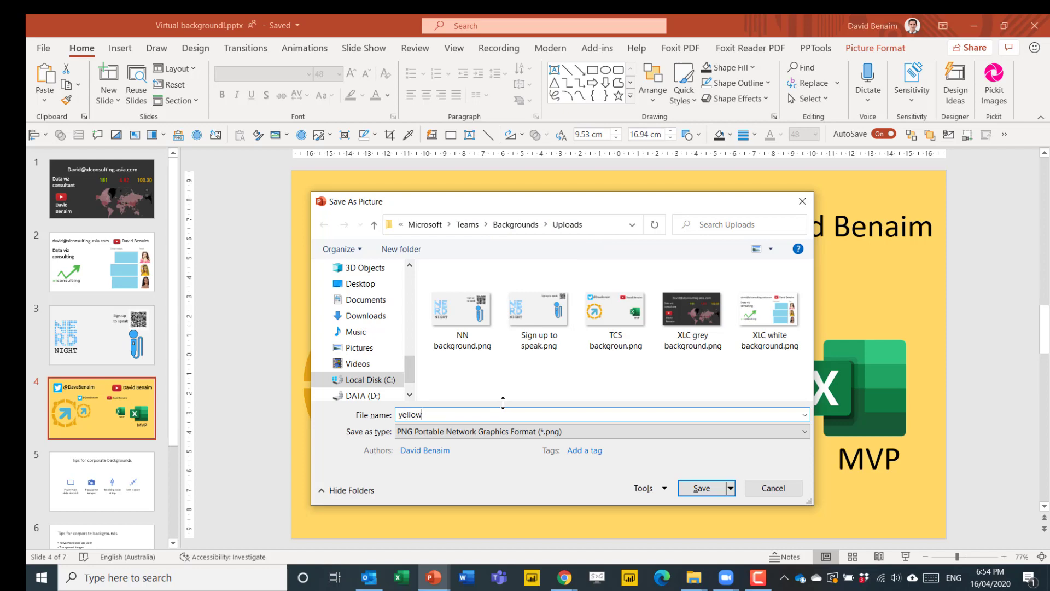
{"action": "key", "text": "Return"}
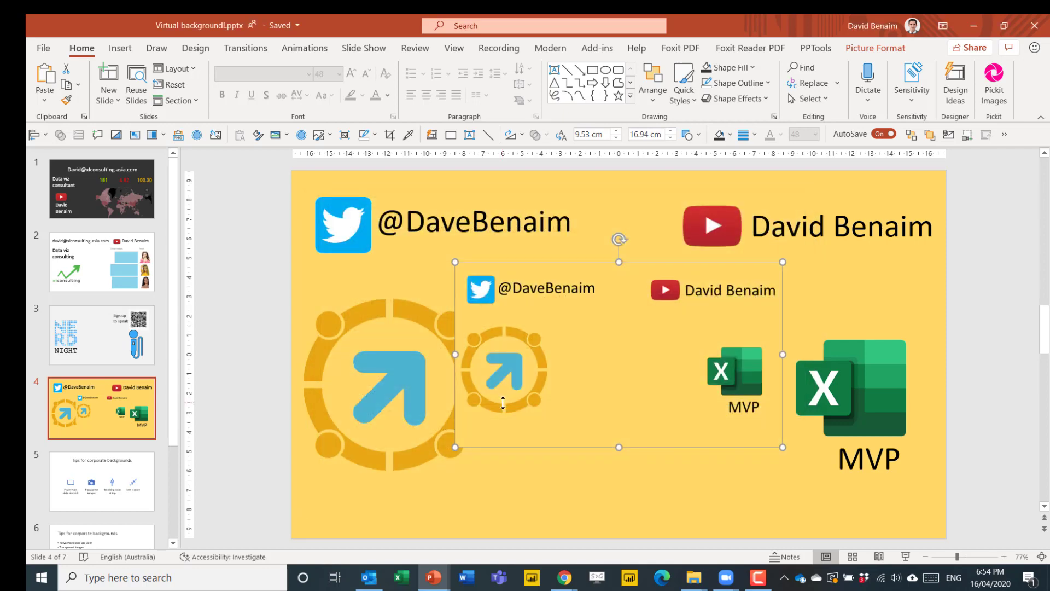
{"action": "key", "text": "alt+Tab"}
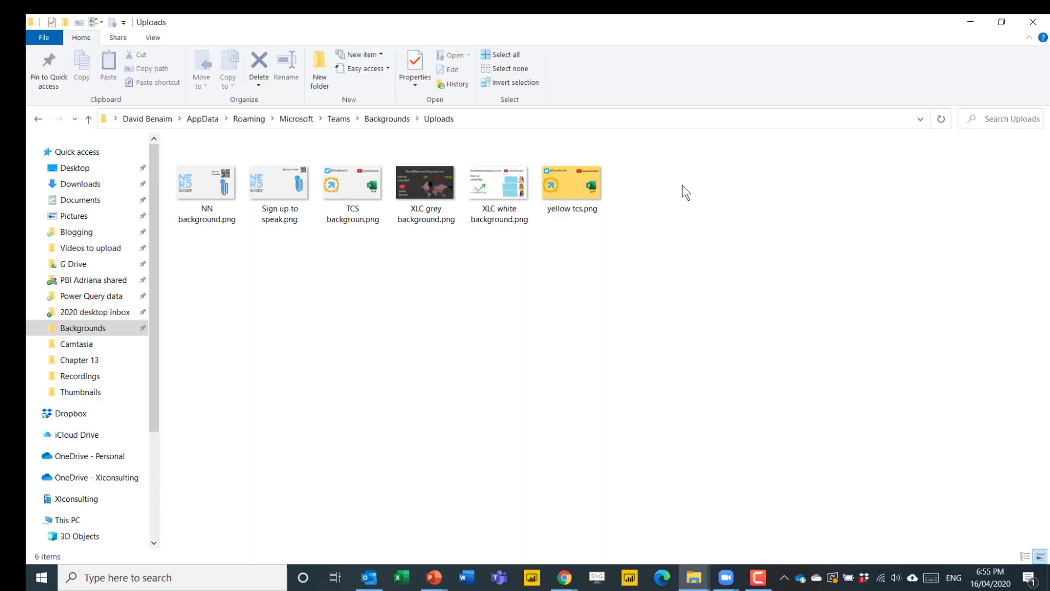
{"action": "left_click", "coordinate": [576, 192]}
Step: Switch to Teams and start an instant meeting from the calendar
{"action": "left_click", "coordinate": [434, 577]}
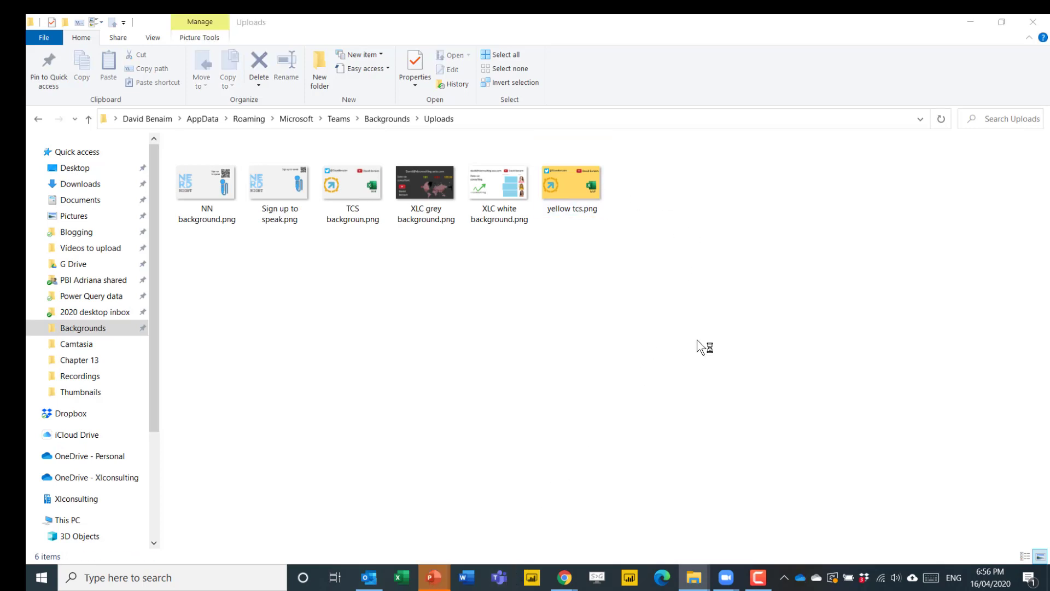
{"action": "key", "text": "alt+Tab"}
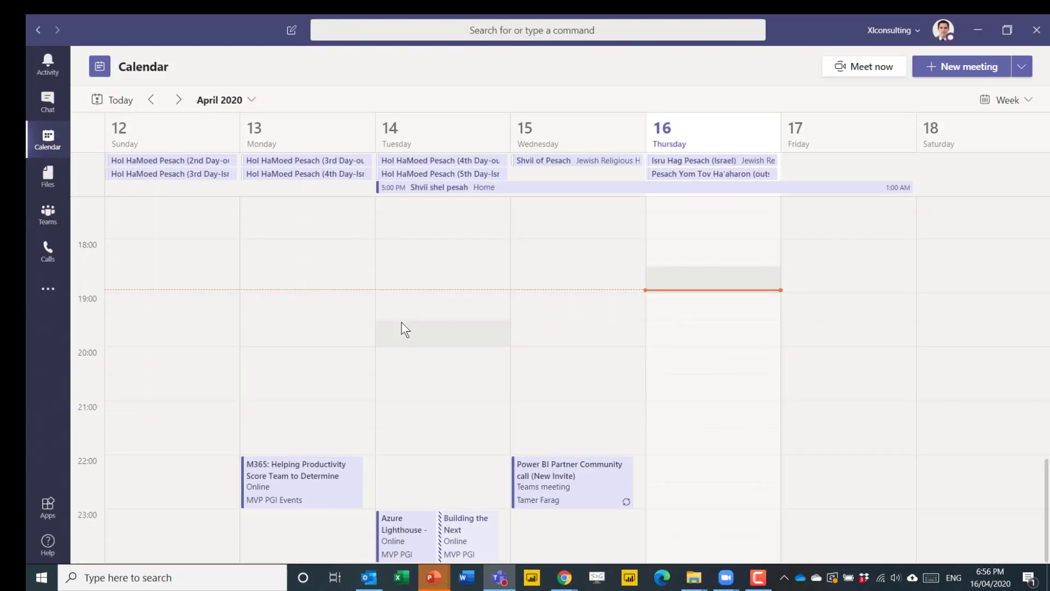
{"action": "left_click", "coordinate": [845, 68]}
{"action": "left_click", "coordinate": [556, 341]}
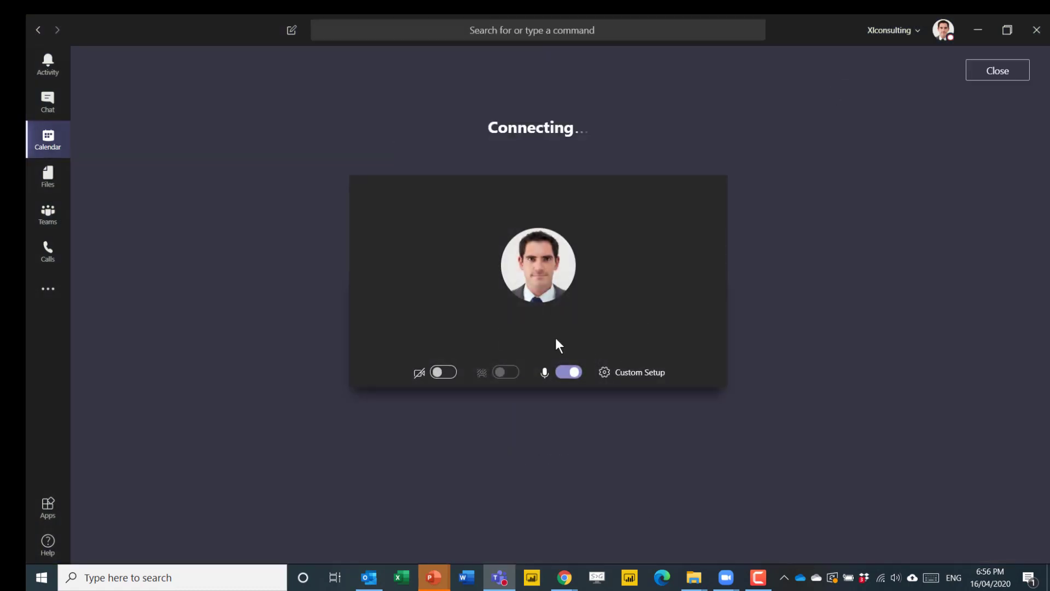
Step: Preview the custom yellow background with the Excel MVP logo, apply it with the video turned on, and close the background settings
{"action": "left_click", "coordinate": [583, 460]}
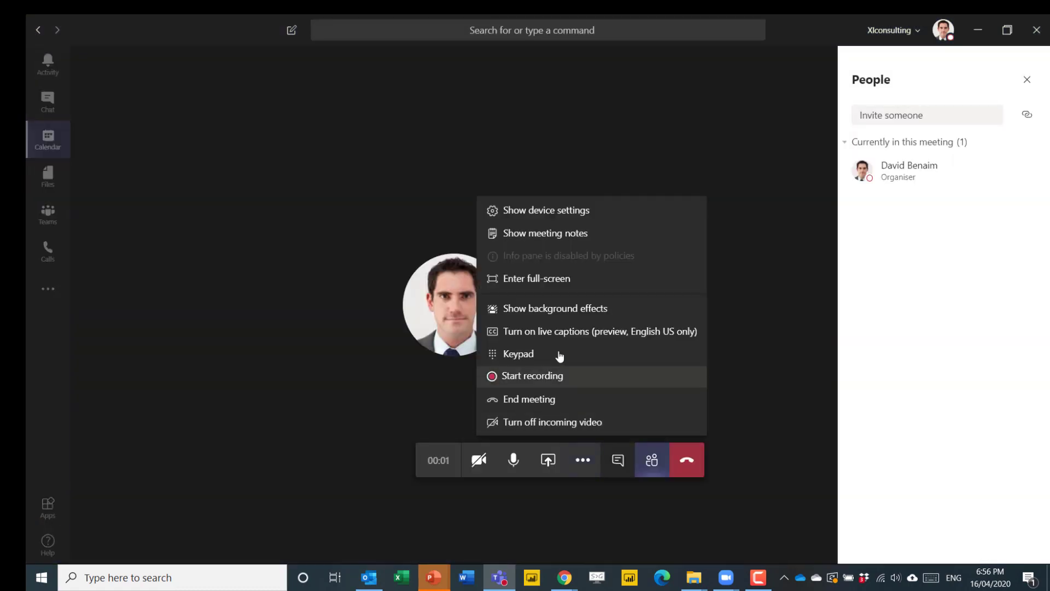
{"action": "left_click", "coordinate": [552, 313]}
{"action": "scroll", "coordinate": [958, 228], "scroll_direction": "down", "scroll_amount": 10}
{"action": "left_click", "coordinate": [975, 389]}
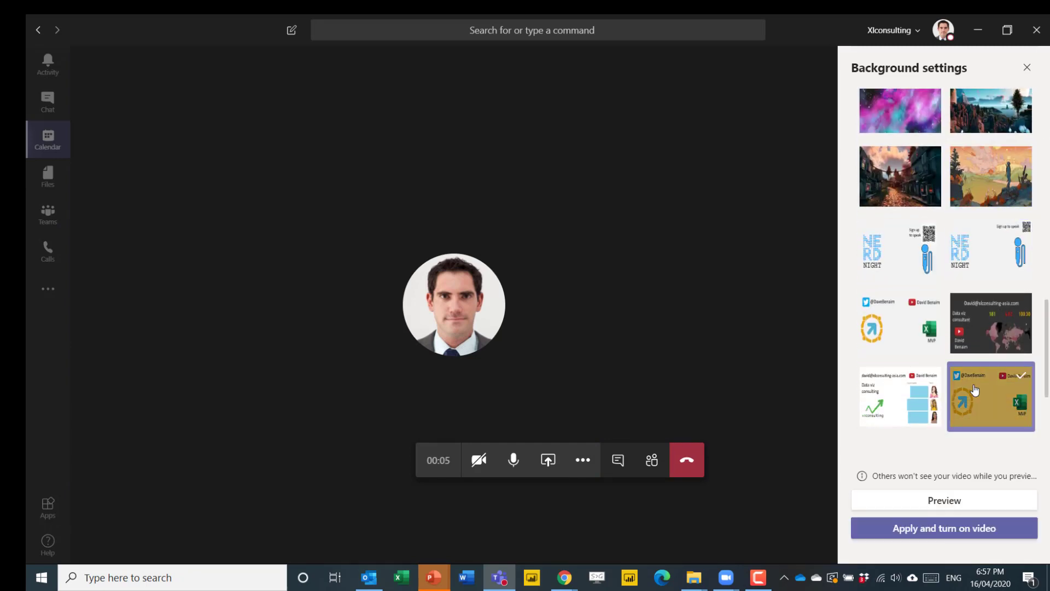
{"action": "left_click", "coordinate": [971, 501]}
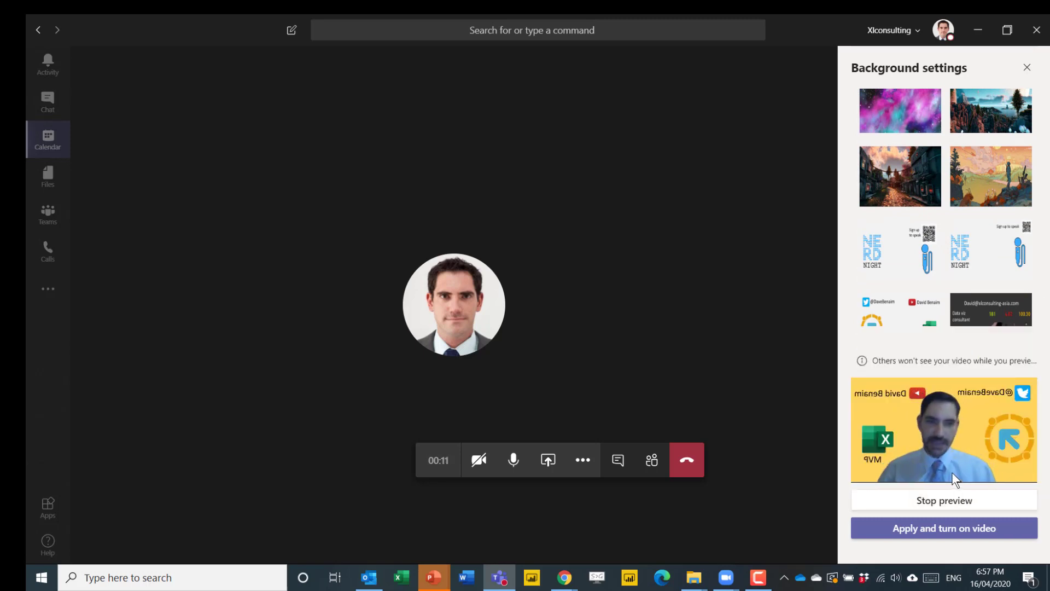
{"action": "left_click", "coordinate": [900, 528]}
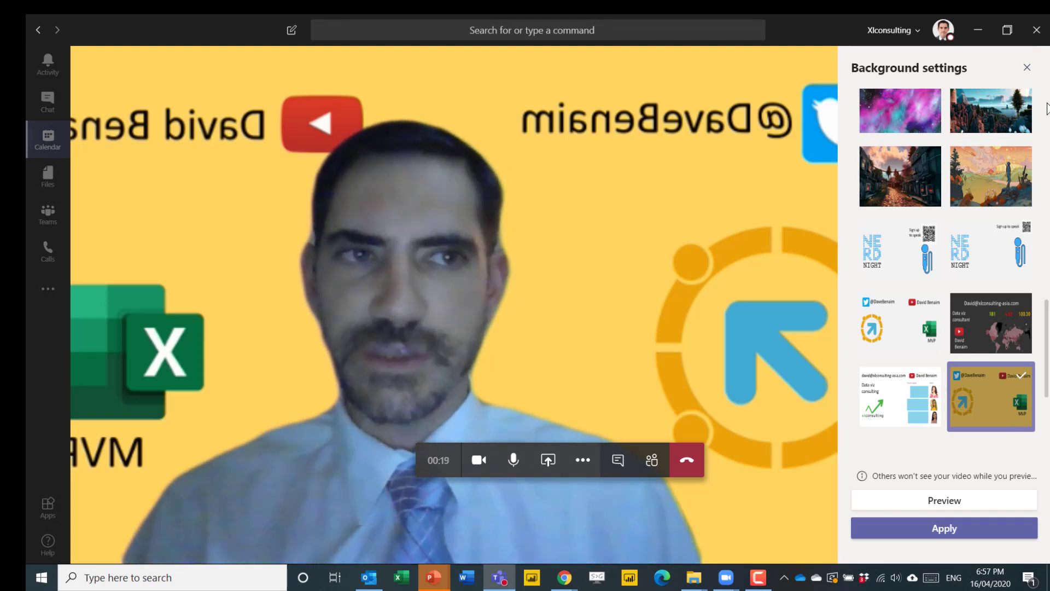
{"action": "left_click", "coordinate": [1027, 68]}
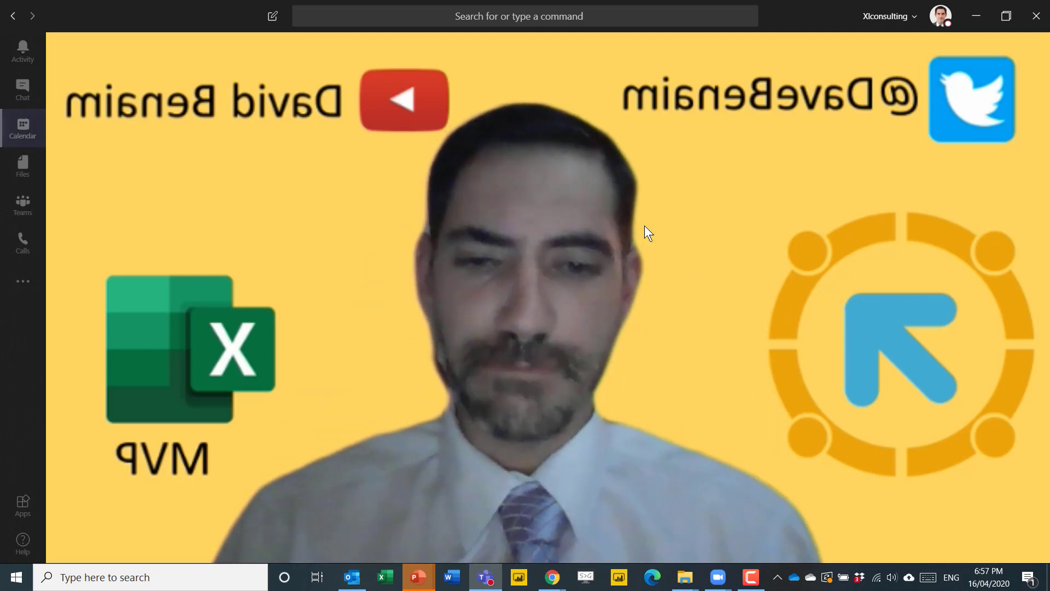
Step: Apply the custom dark grey background with the world map to the meeting video and close the background settings
{"action": "mouse_move", "coordinate": [864, 239]}
{"action": "left_click", "coordinate": [572, 456]}
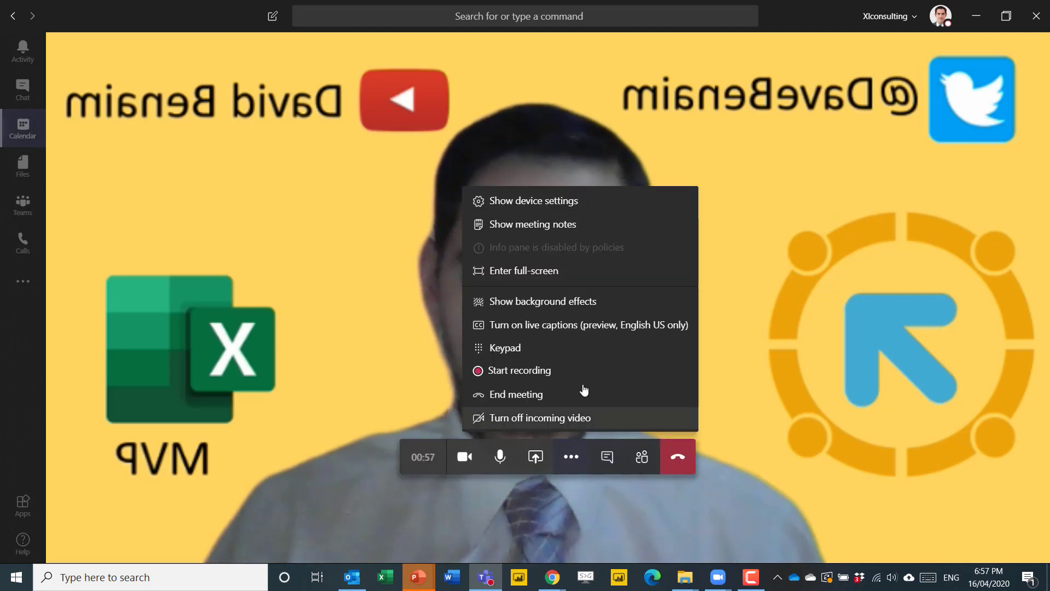
{"action": "left_click", "coordinate": [577, 301]}
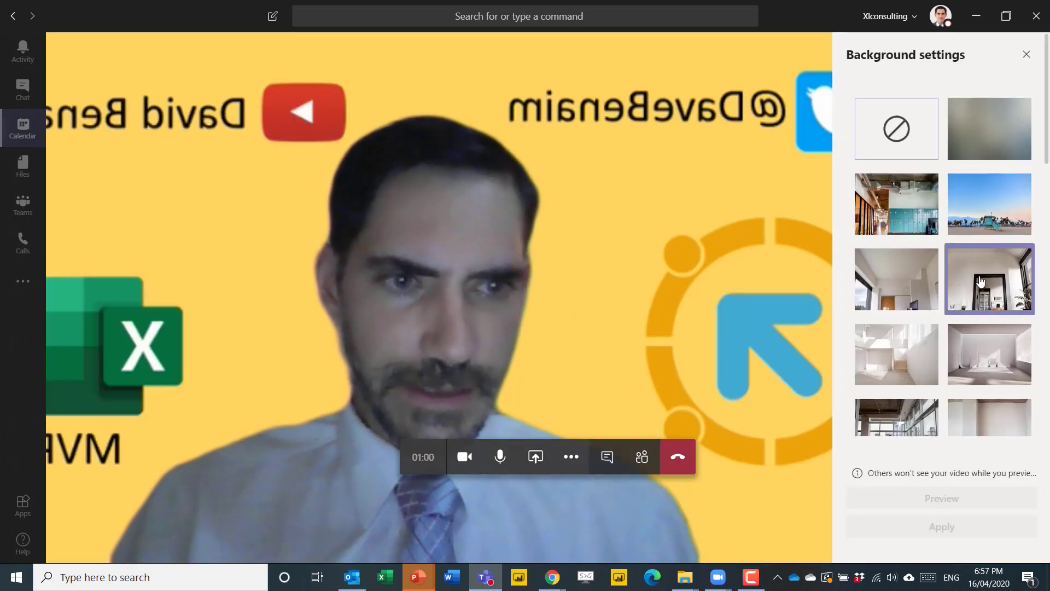
{"action": "scroll", "coordinate": [974, 306], "scroll_direction": "down", "scroll_amount": 5}
{"action": "left_click", "coordinate": [972, 325]}
{"action": "left_click", "coordinate": [905, 524]}
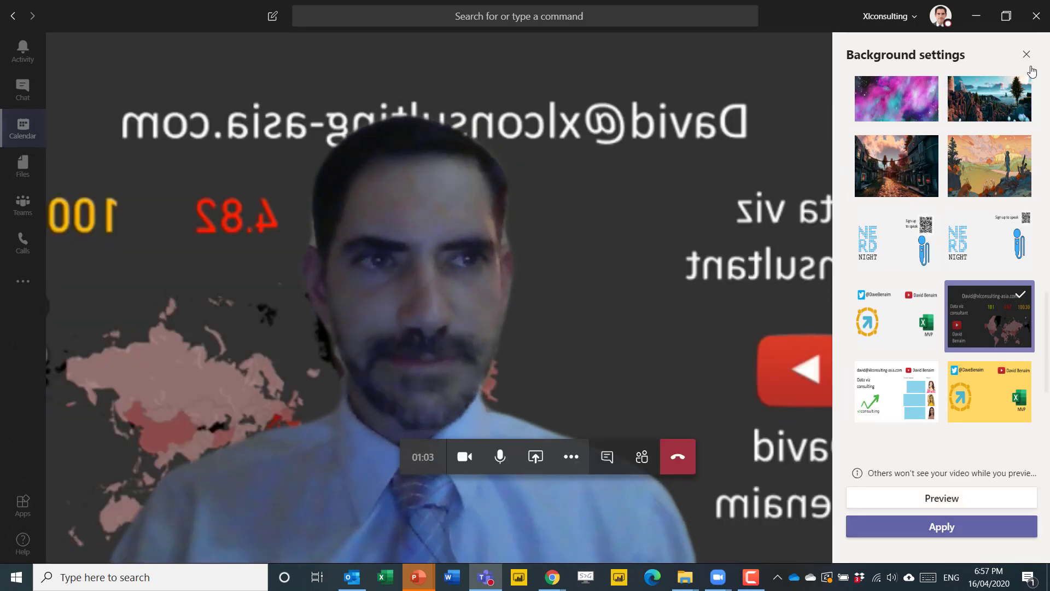
{"action": "left_click", "coordinate": [1027, 54]}
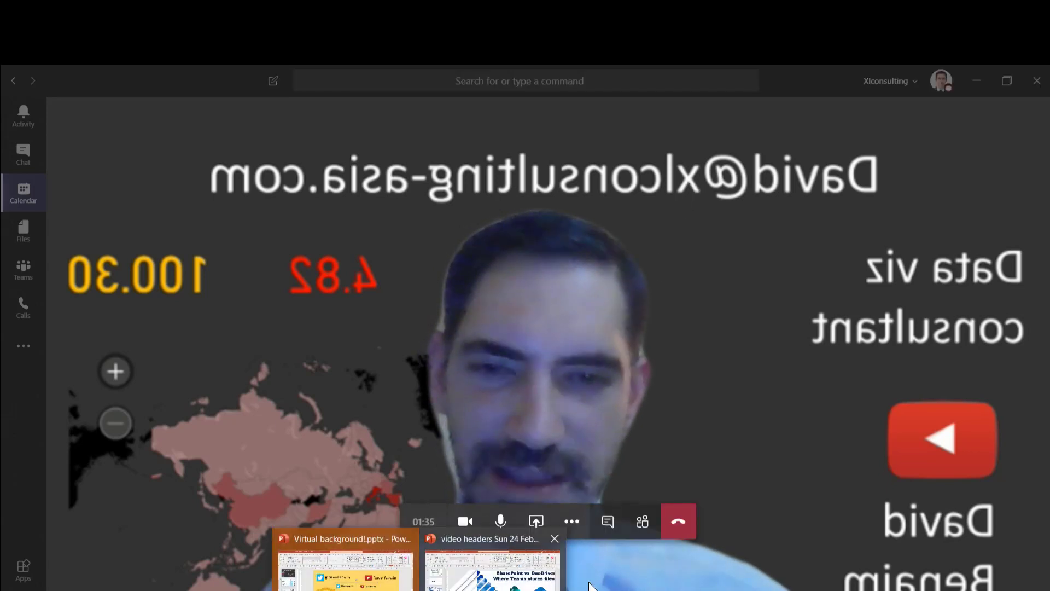
Step: Switch to the Virtual background!.pptx presentation in PowerPoint and delete the smaller picture copy from the yellow slide
{"action": "left_click", "coordinate": [370, 585]}
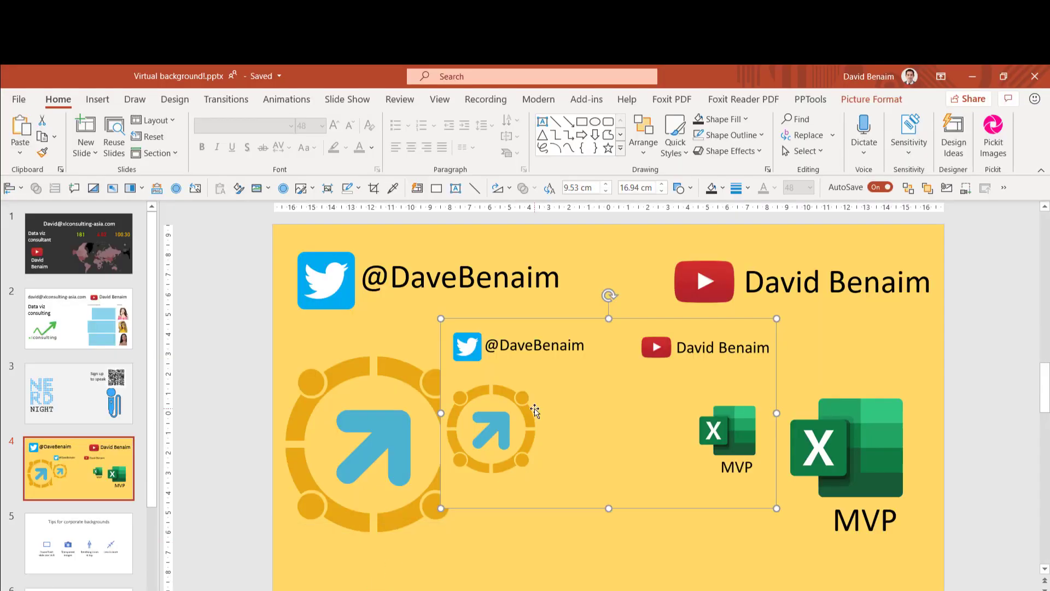
{"action": "key", "text": "Delete"}
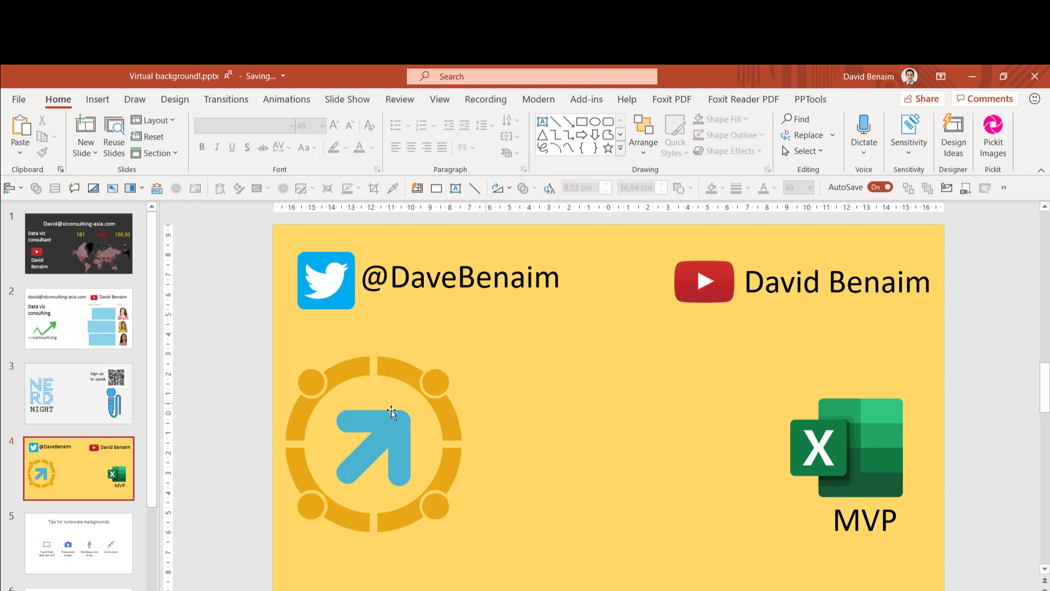
Step: Examine the text, logos and images on slides 1 to 3: the dark map, the white chart and the Nerd Night background
{"action": "left_click", "coordinate": [91, 246]}
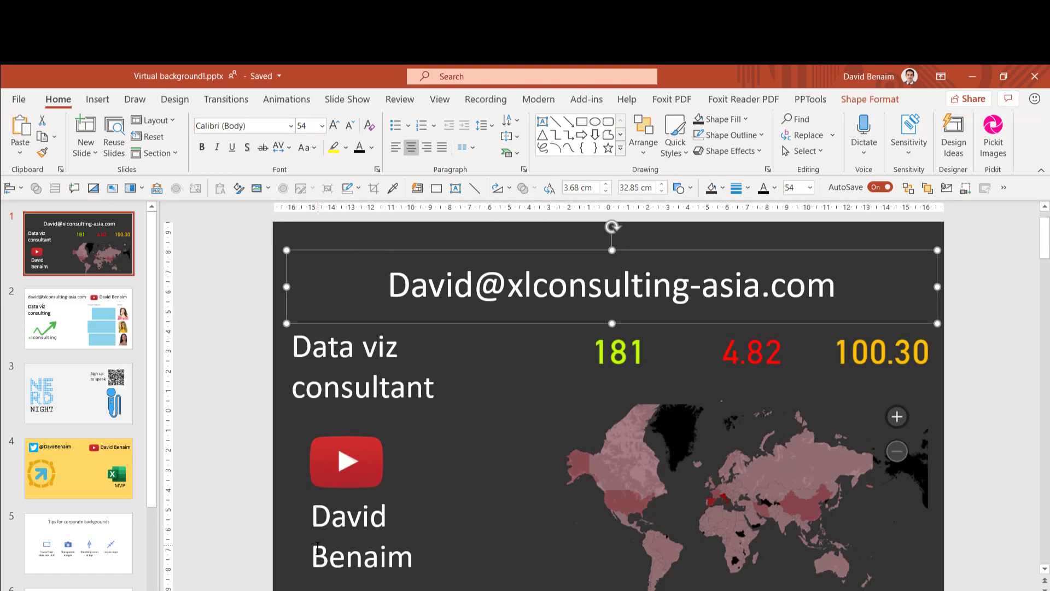
{"action": "left_click", "coordinate": [327, 486]}
{"action": "left_click", "coordinate": [617, 428]}
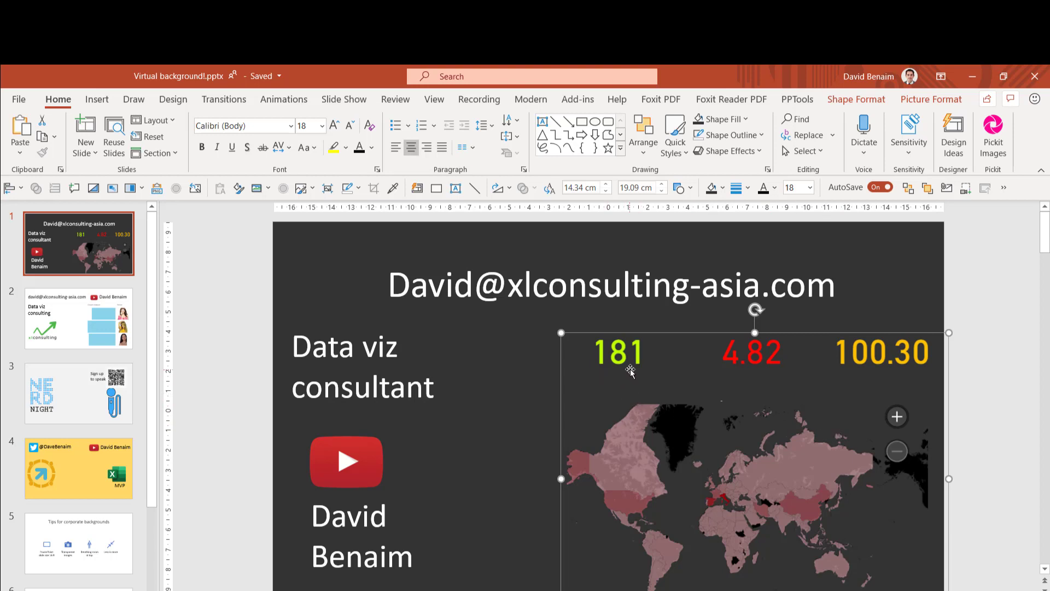
{"action": "left_click", "coordinate": [59, 319]}
{"action": "left_click", "coordinate": [701, 282]}
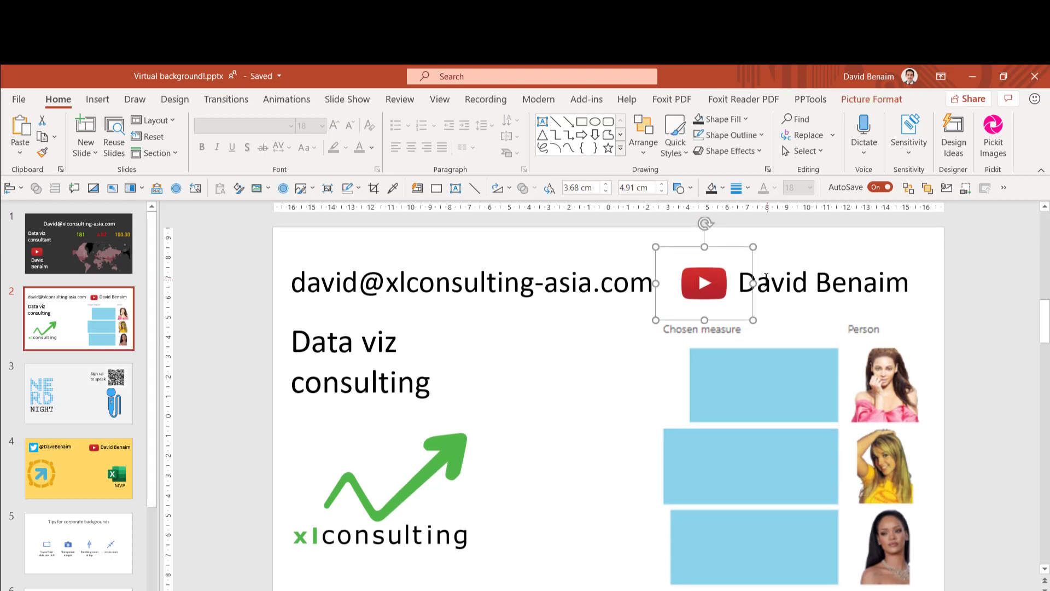
{"action": "left_click", "coordinate": [719, 386]}
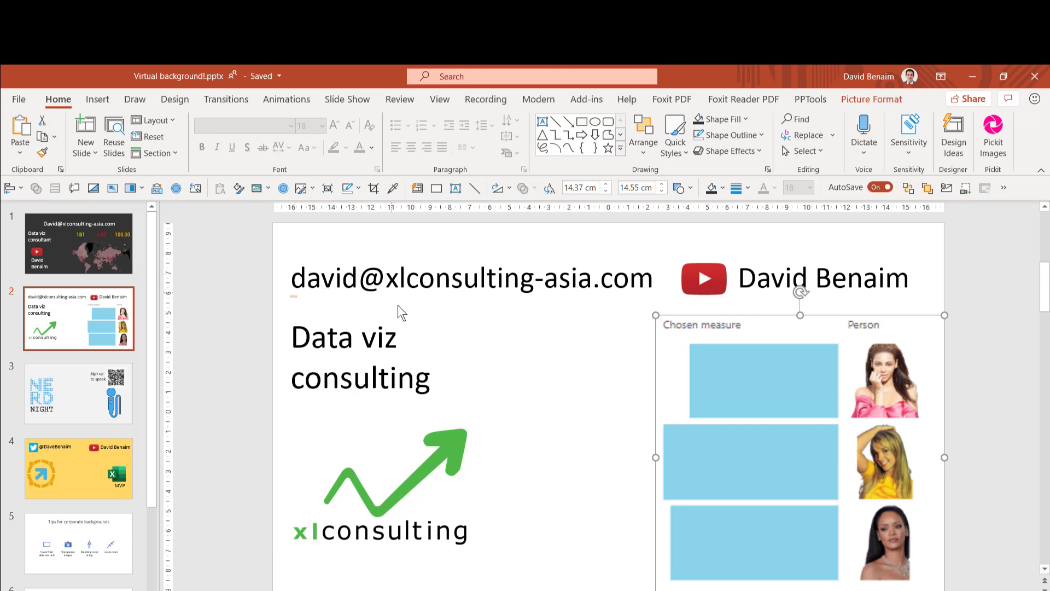
{"action": "left_click", "coordinate": [103, 404]}
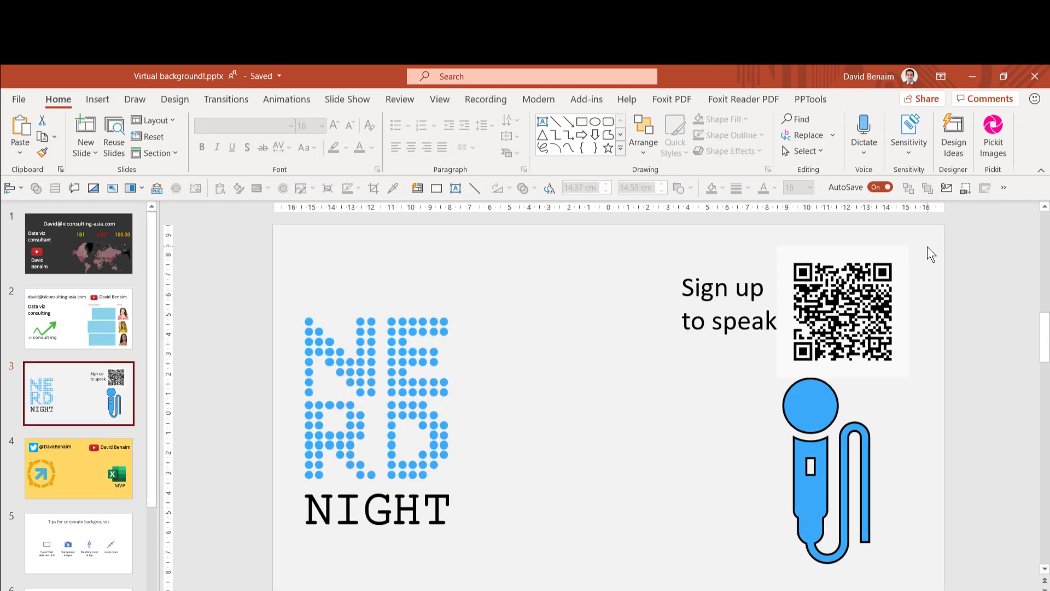
{"action": "left_click", "coordinate": [842, 295]}
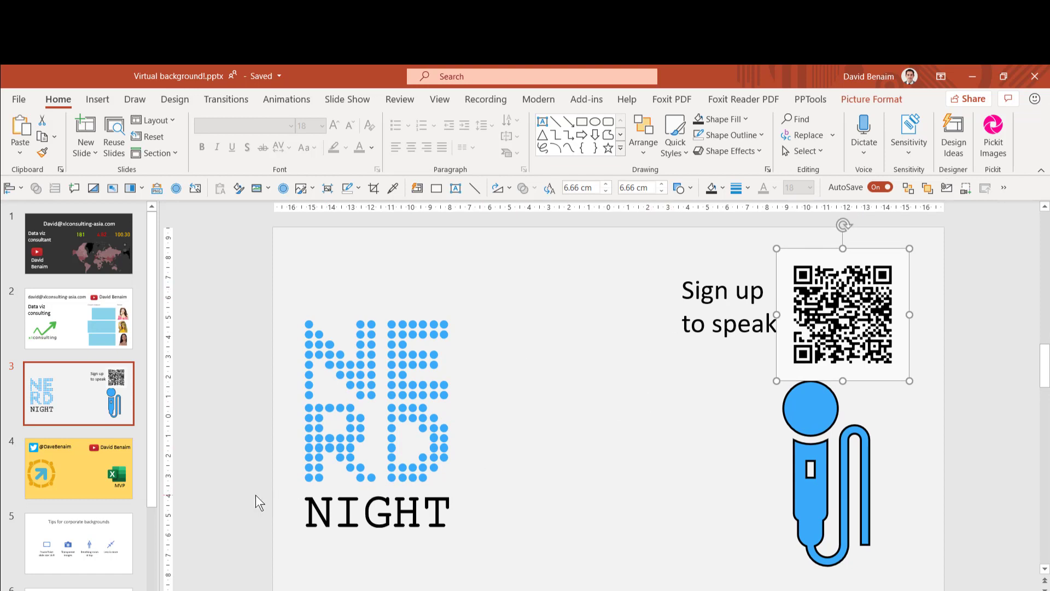
Step: Review the tips for corporate backgrounds on slide 5 and check the presentation's slide size options
{"action": "left_click", "coordinate": [92, 521]}
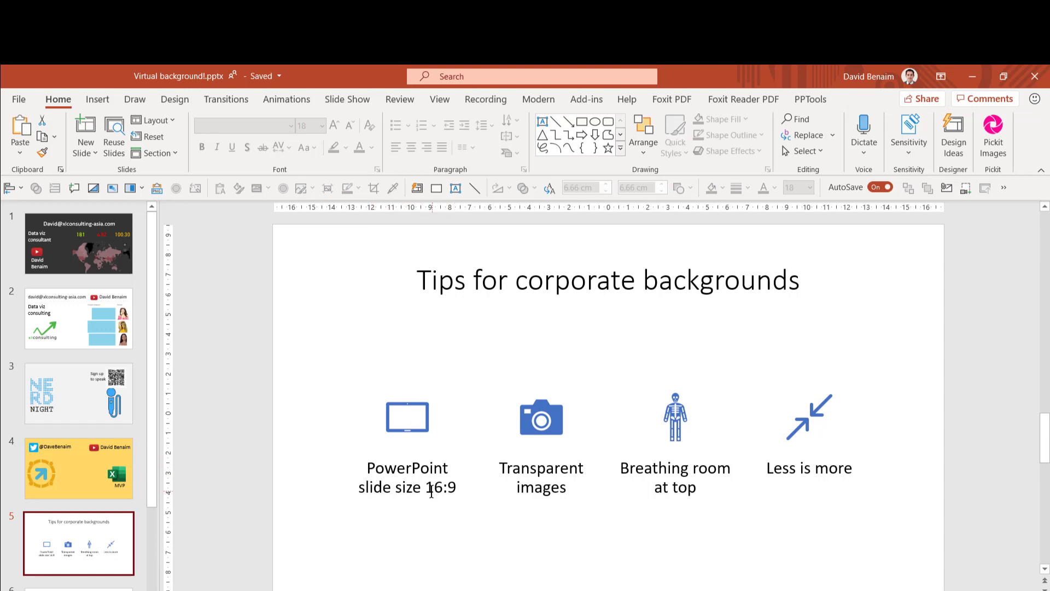
{"action": "left_click", "coordinate": [174, 99]}
{"action": "left_click", "coordinate": [895, 144]}
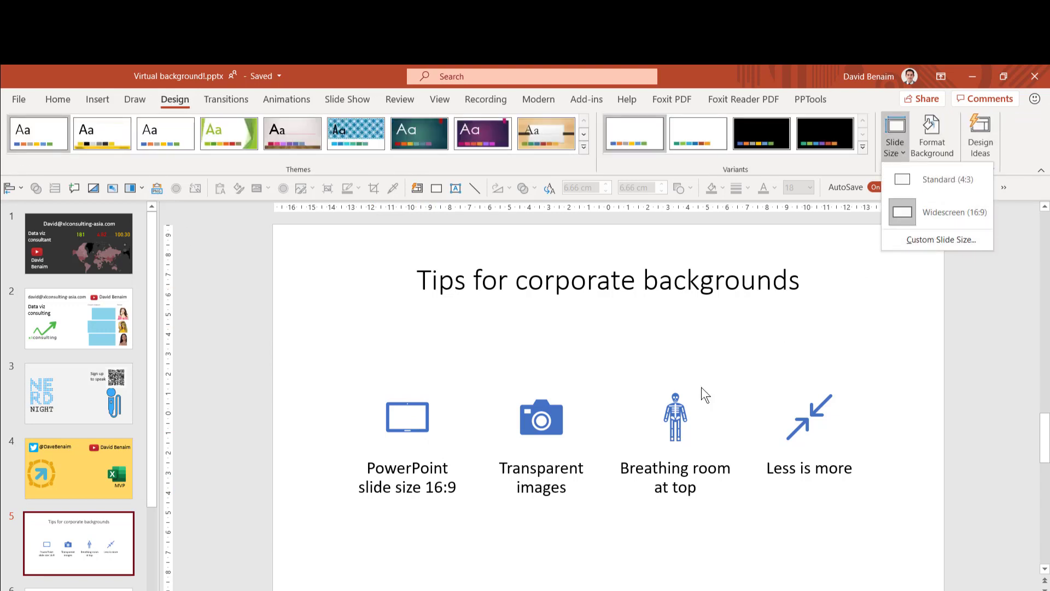
{"action": "left_click", "coordinate": [559, 432]}
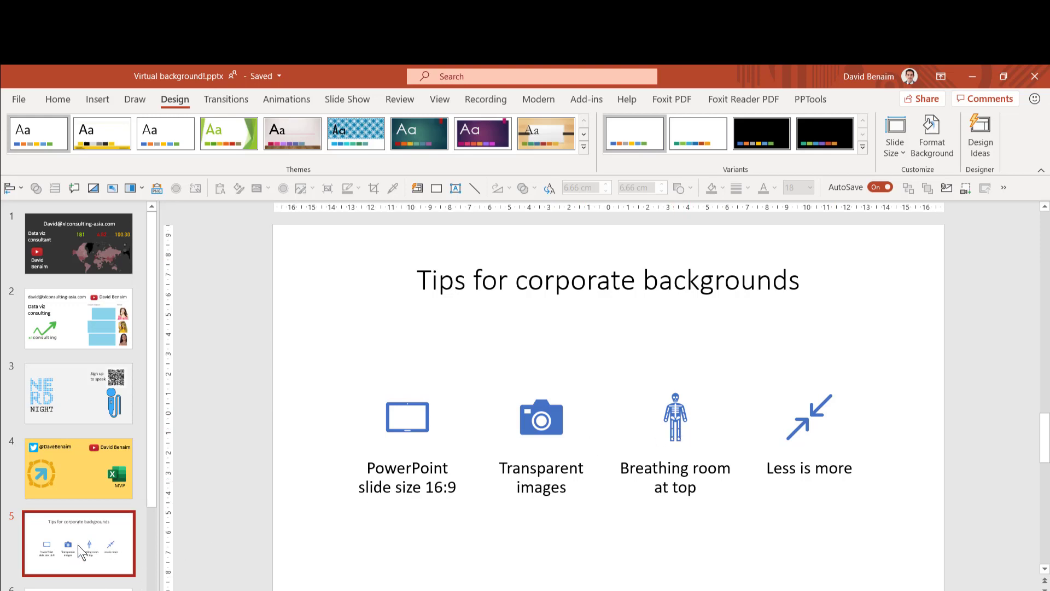
Step: Apply the Design Ideas layout with four blue icons above their labels to the bulleted tips on slide 6
{"action": "scroll", "coordinate": [77, 556], "scroll_direction": "down", "scroll_amount": 2}
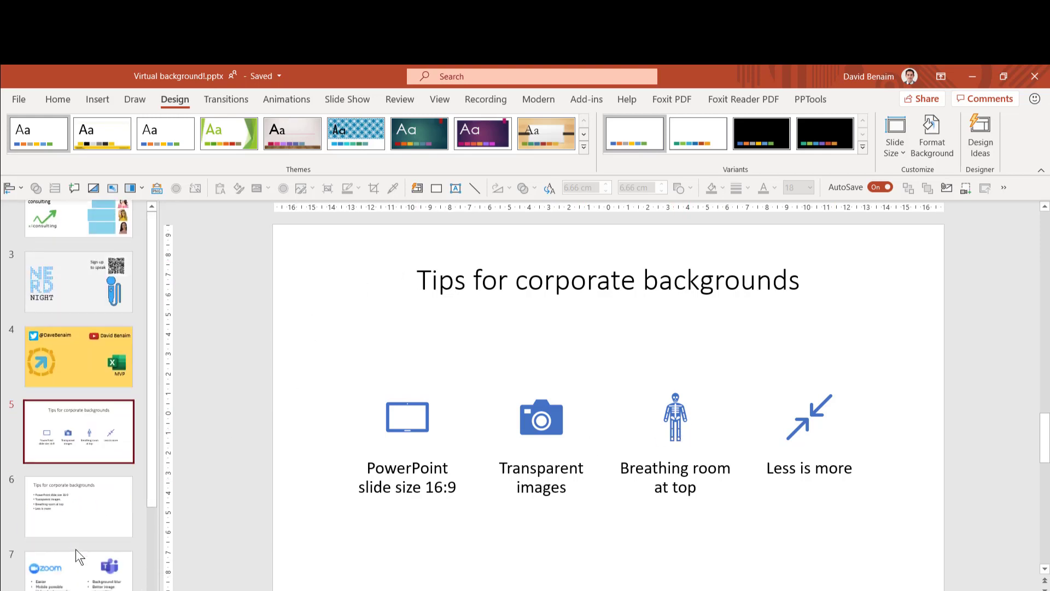
{"action": "left_click", "coordinate": [86, 501]}
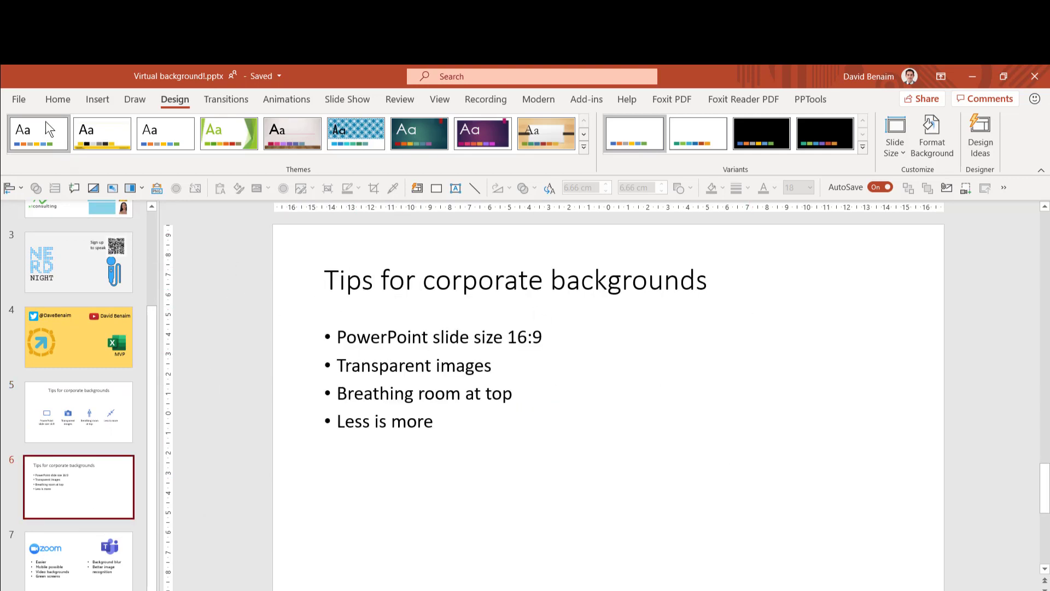
{"action": "left_click", "coordinate": [57, 99]}
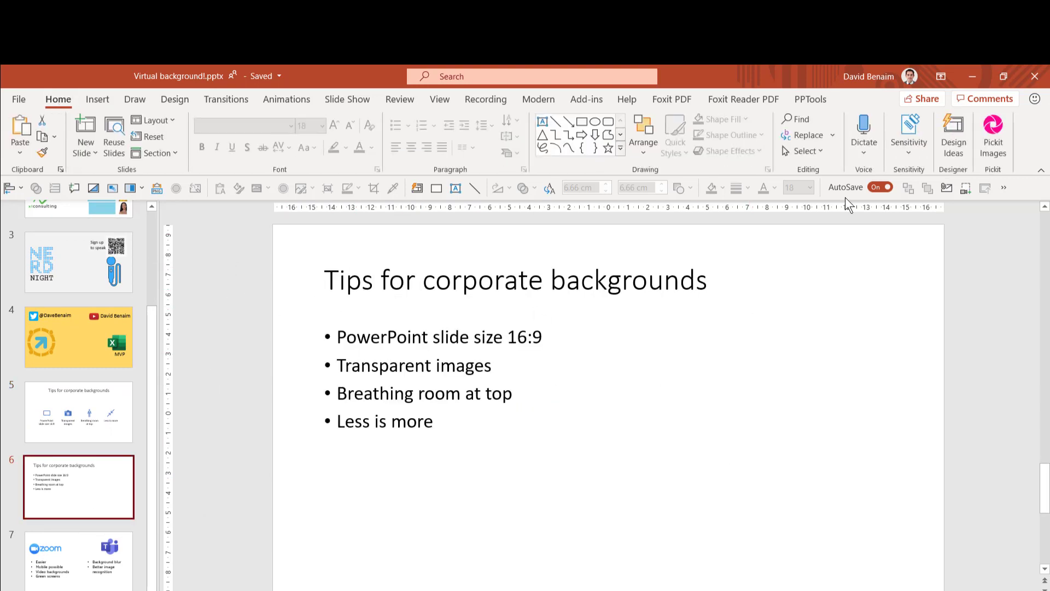
{"action": "left_click", "coordinate": [954, 142]}
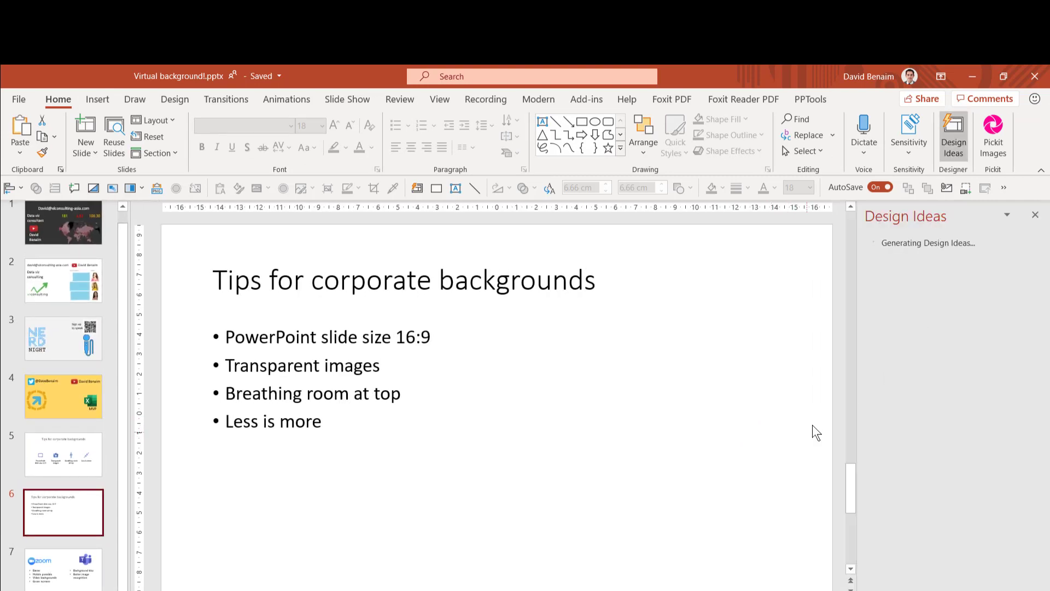
{"action": "left_click", "coordinate": [950, 288]}
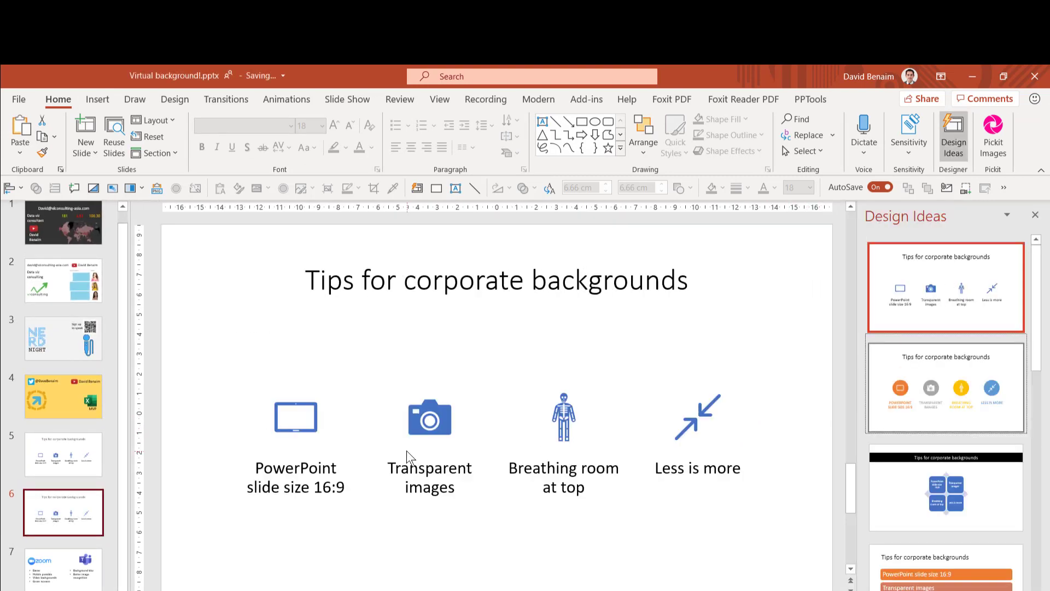
Step: Replace the skeleton icon above "Breathing room at top" with the lungs icon and close the Design Ideas
{"action": "left_click", "coordinate": [567, 419]}
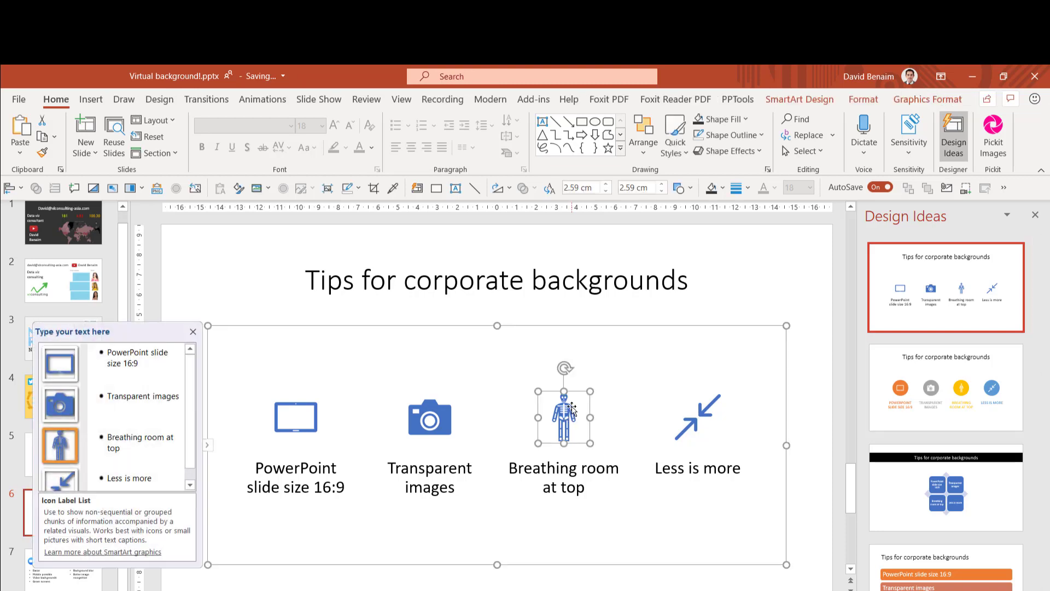
{"action": "left_click", "coordinate": [608, 402]}
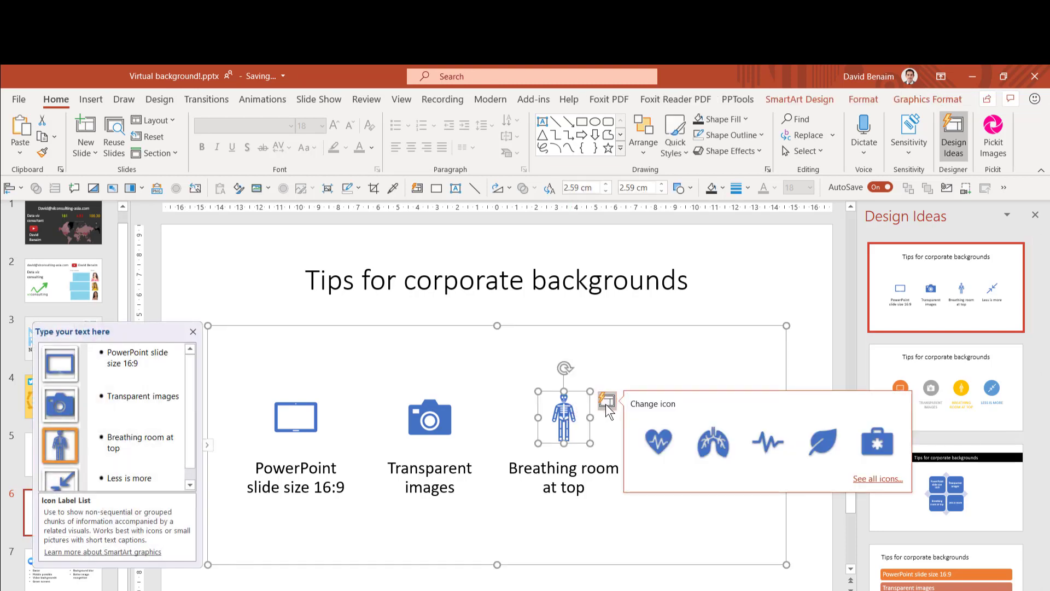
{"action": "left_click", "coordinate": [713, 445]}
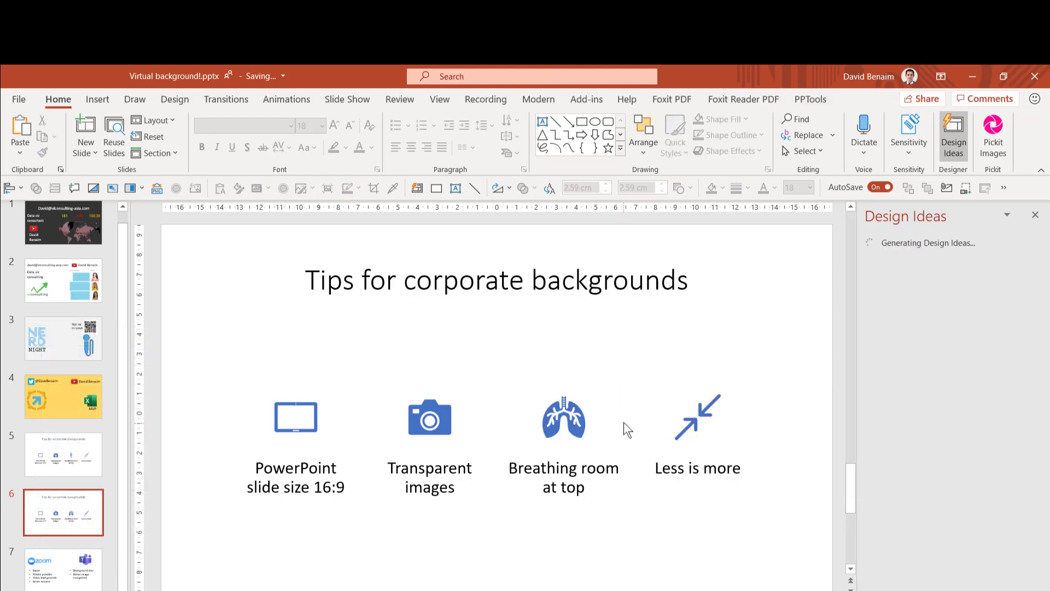
{"action": "left_click", "coordinate": [1035, 214]}
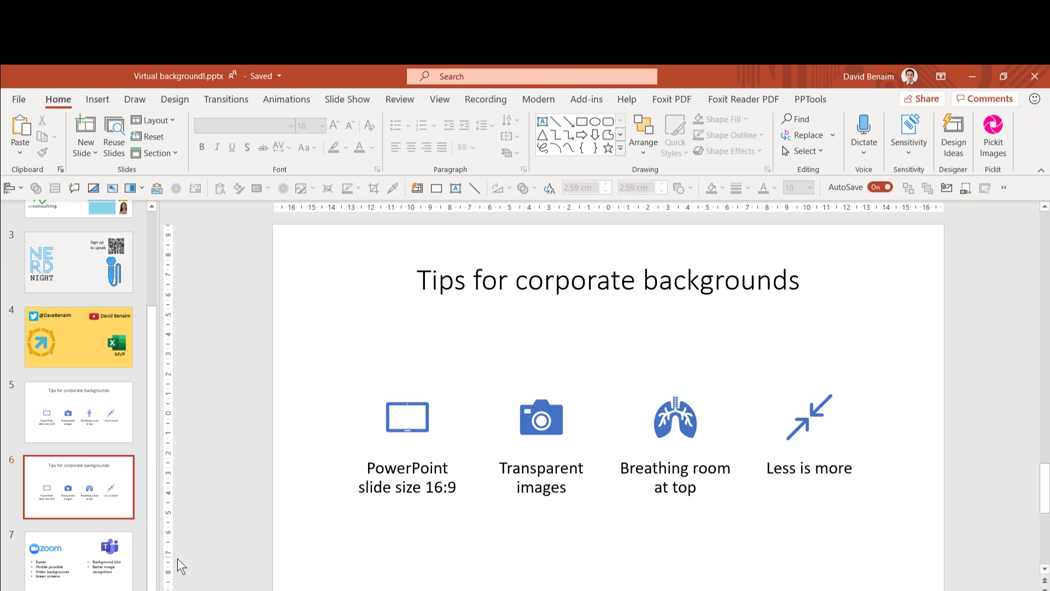
Step: Move the circular arrow logo on yellow slide 4 slightly inward, away from the slide's left edge
{"action": "left_click", "coordinate": [109, 354]}
{"action": "left_click_drag", "start_coordinate": [449, 421], "coordinate": [471, 430]}
Step: Examine the Zoom and Teams comparison on slide 7, highlighting the "Mobile possible" point in the Zoom list
{"action": "left_click", "coordinate": [49, 574]}
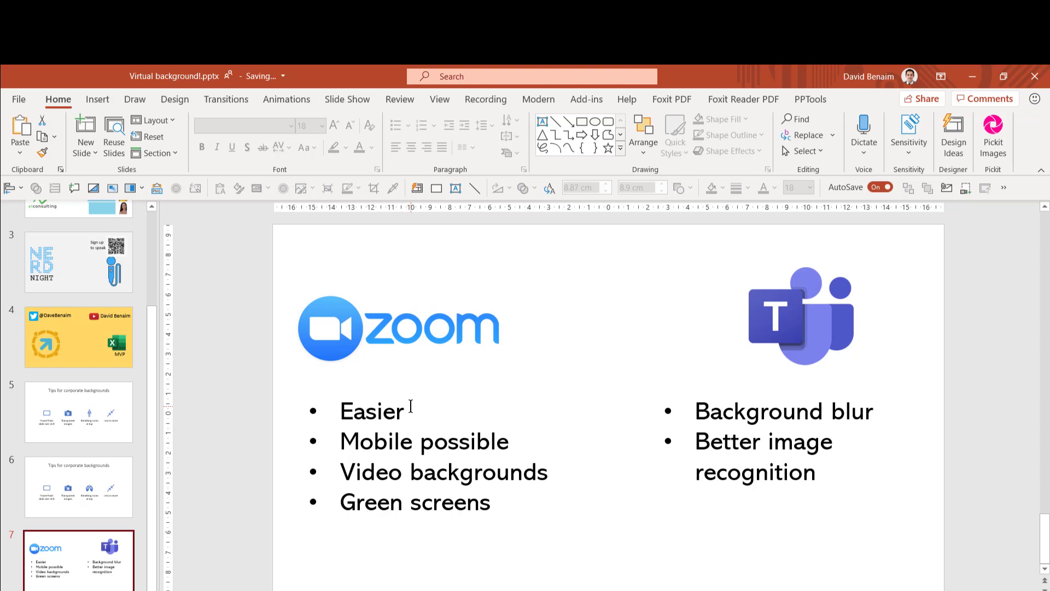
{"action": "left_click_drag", "start_coordinate": [348, 441], "coordinate": [517, 441]}
{"action": "left_click", "coordinate": [994, 468]}
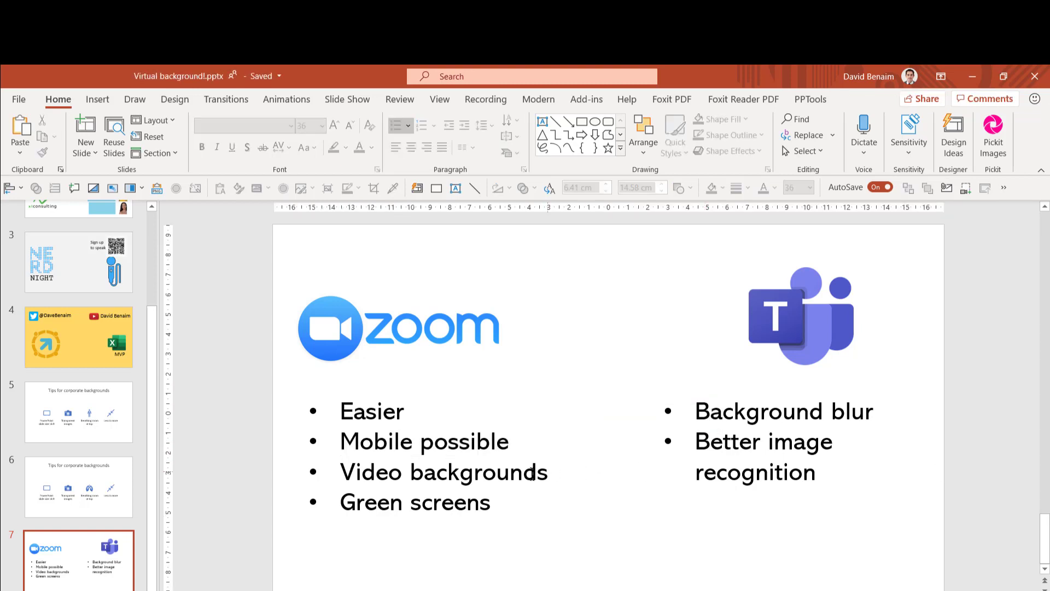